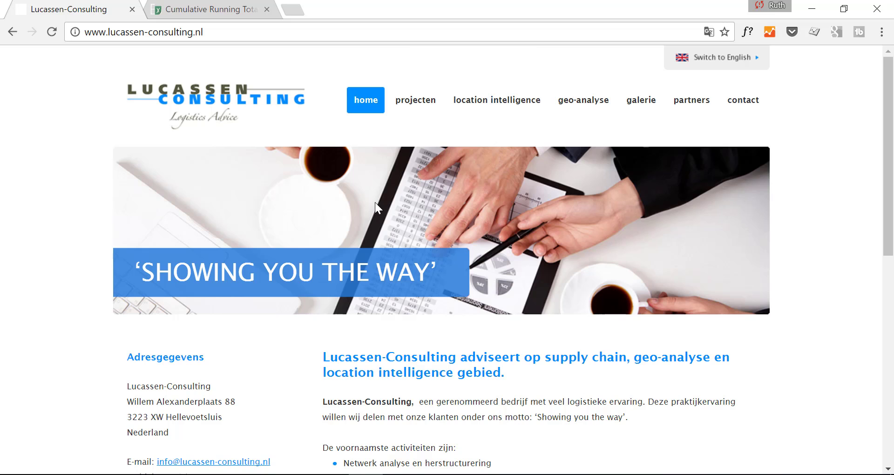
Read the Excelerator BI cumulative-total article down to the reader's simplified formula, then return to Power BI Desktop.
click(207, 9)
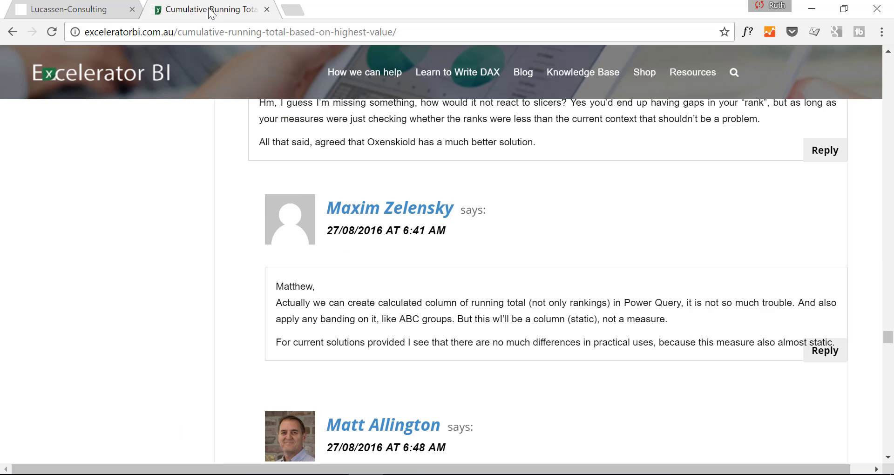
scroll(332, 125, up, 2)
drag(888, 335, 837, 62)
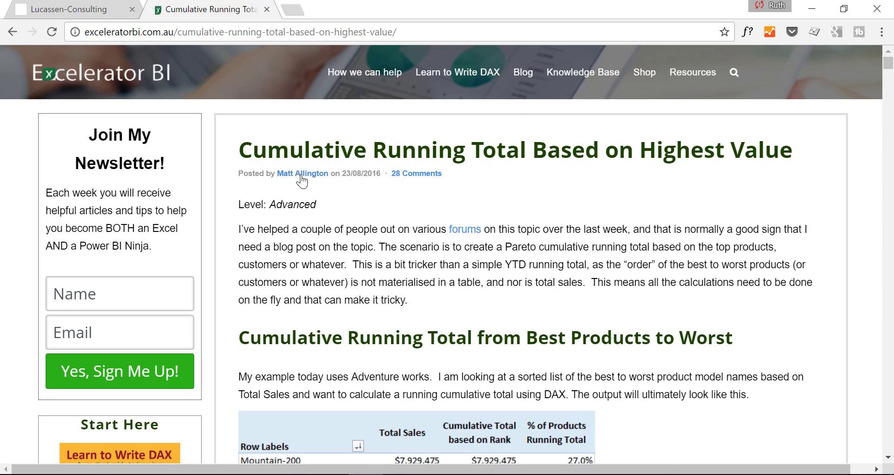
scroll(782, 316, down, 19)
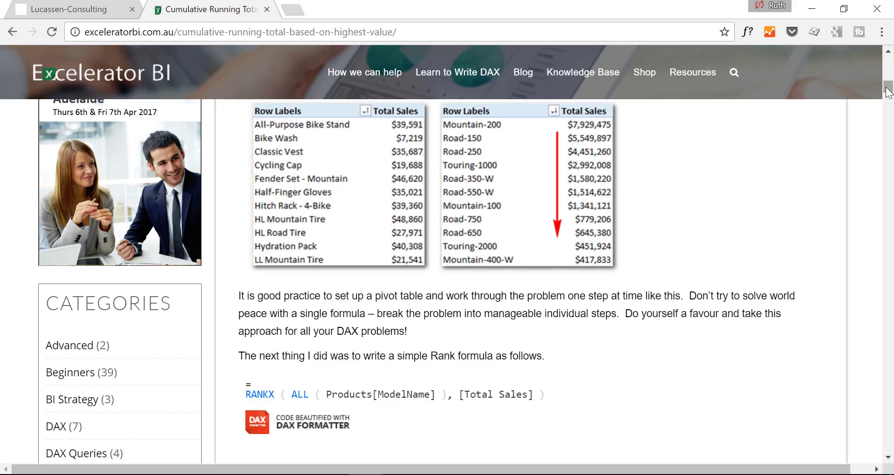
drag(888, 91, 891, 239)
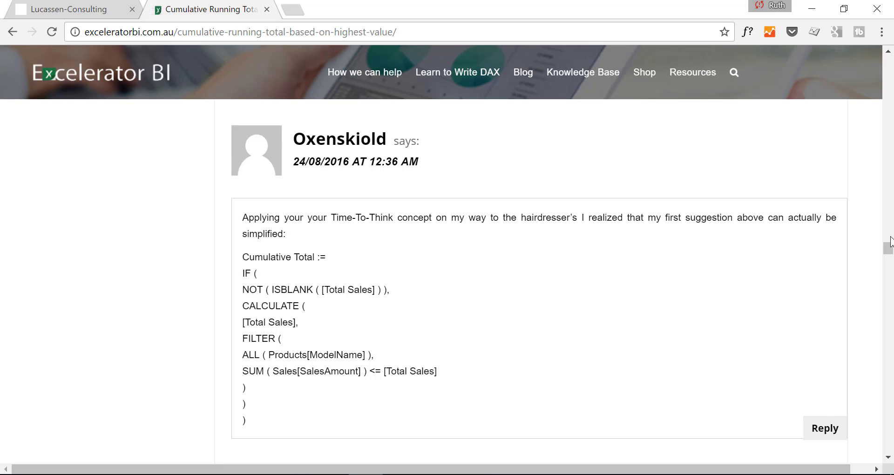
key(alt+Tab)
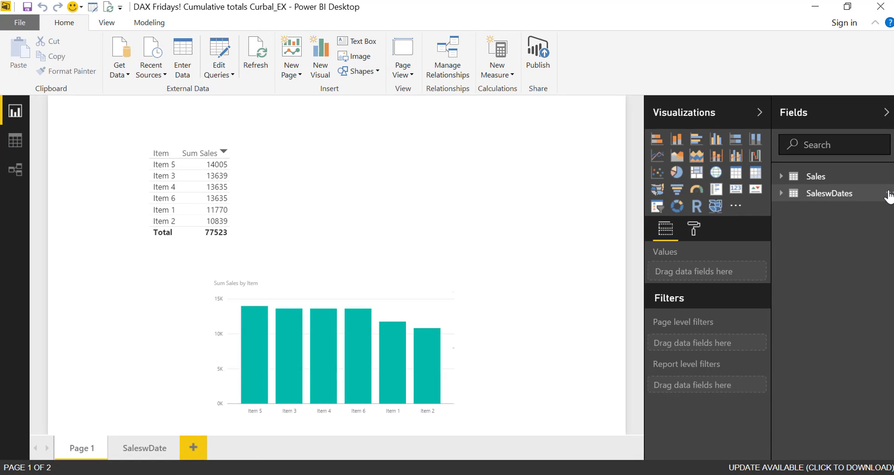
click(11, 141)
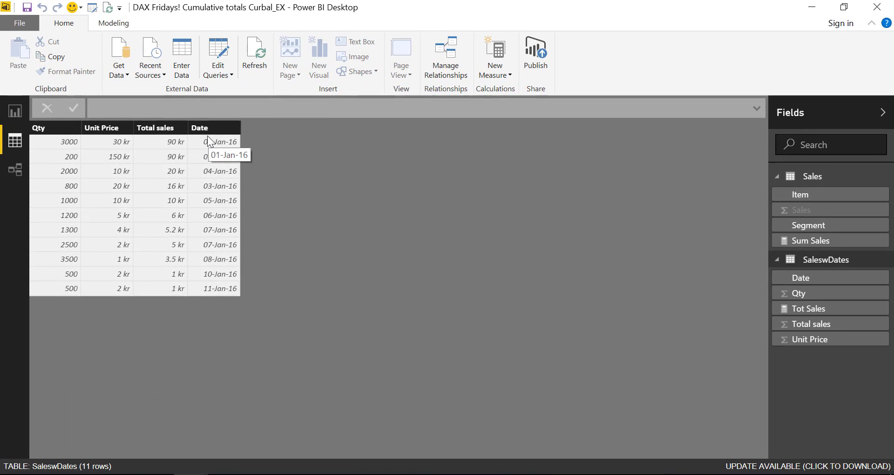
click(838, 176)
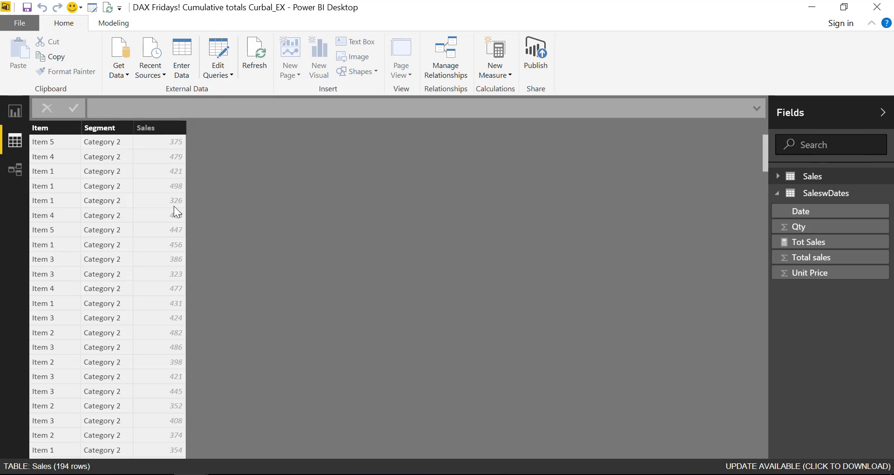
click(14, 112)
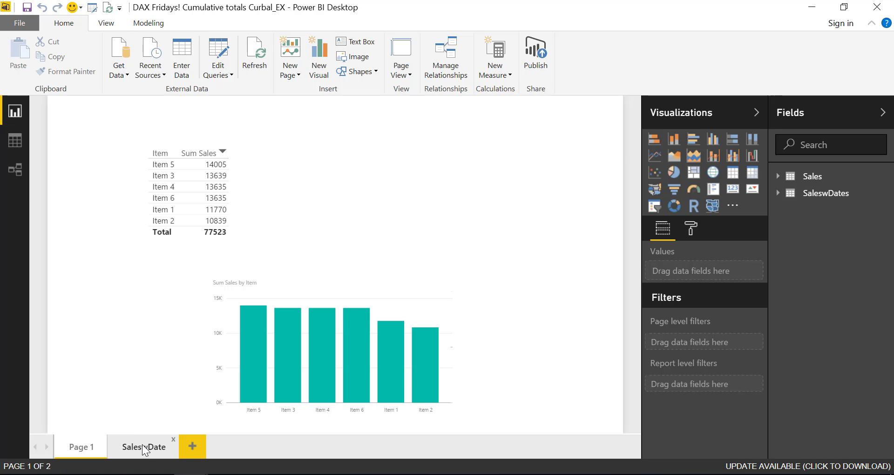
On the SaleswDate page, repair the broken Date and Tot Sales table and shift it left.
drag(142, 445, 144, 447)
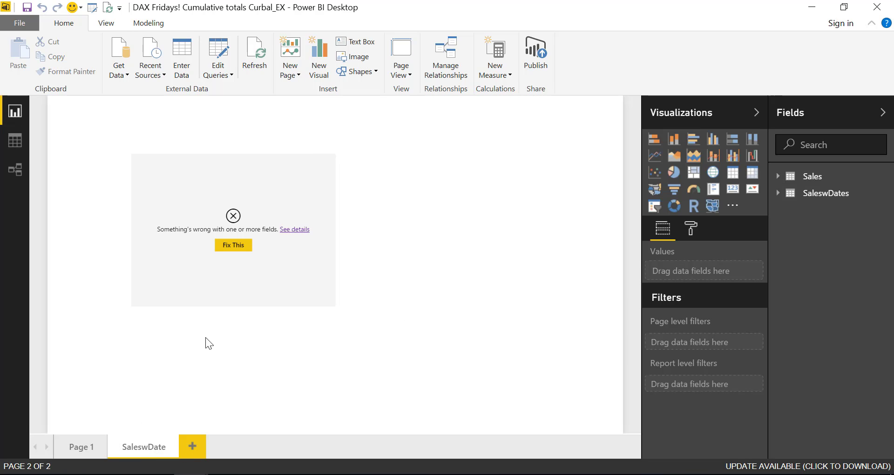
click(233, 247)
drag(186, 157, 168, 146)
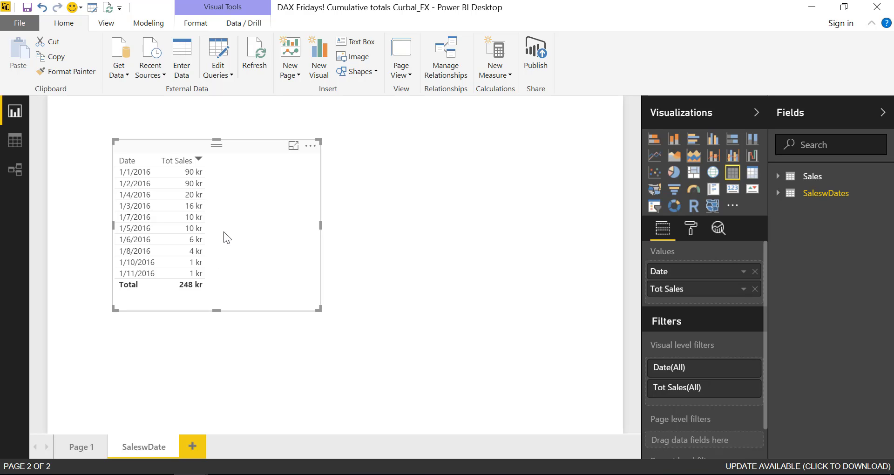
Display the Tot Sales measure formula, SUM(SaleswDates[Total sales]), from the SaleswDates fields.
key(Escape)
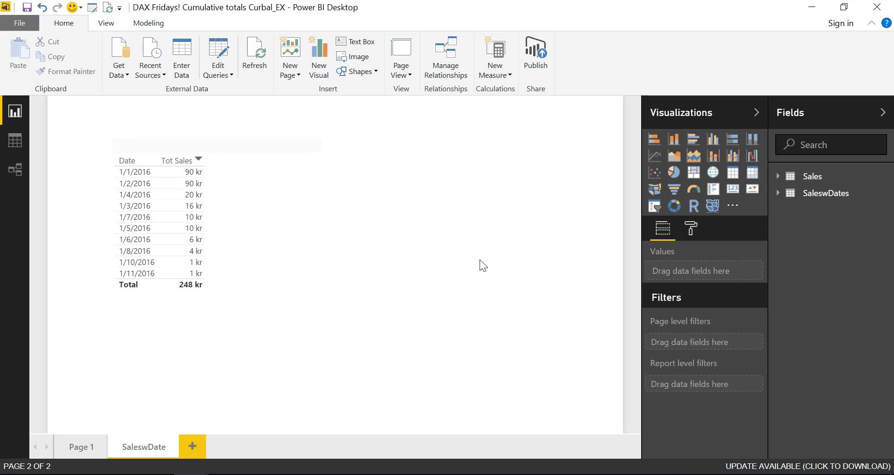
click(779, 193)
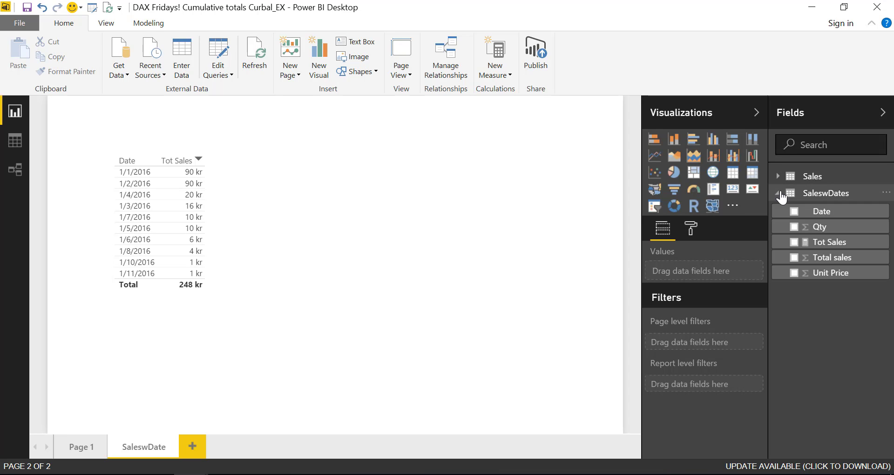
click(836, 243)
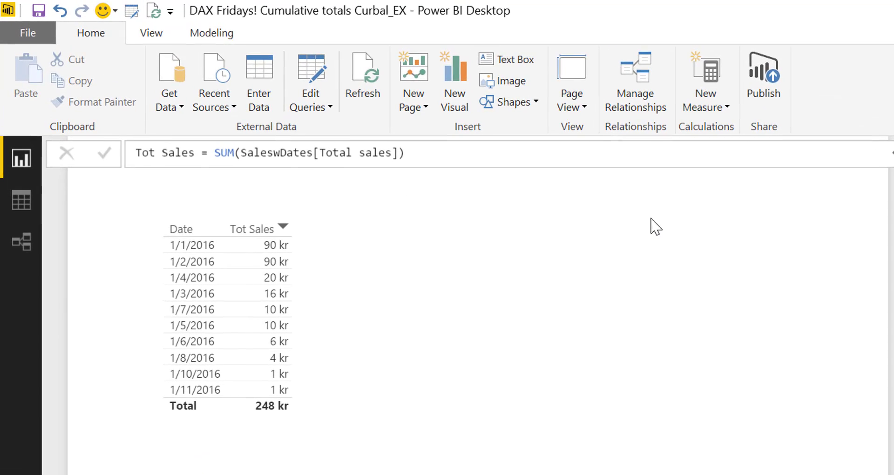
Start a new Running Sales measure as CALCULATE([Tot Sales], FILTER(.
click(709, 68)
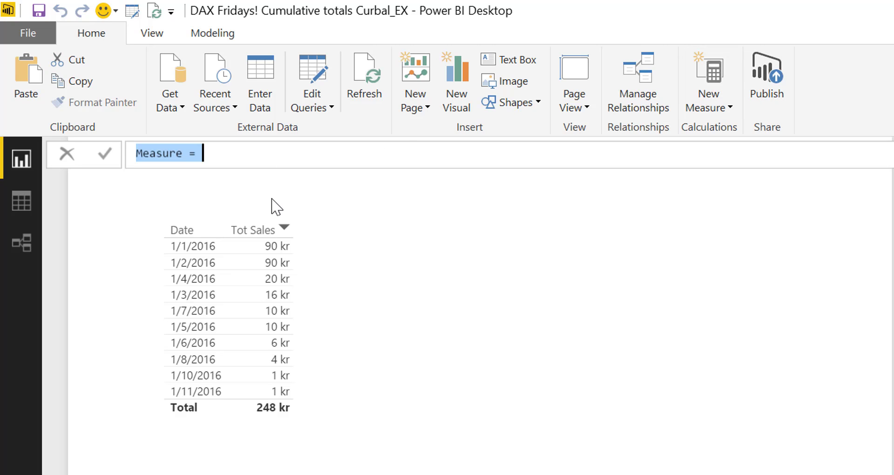
text(Runnin)
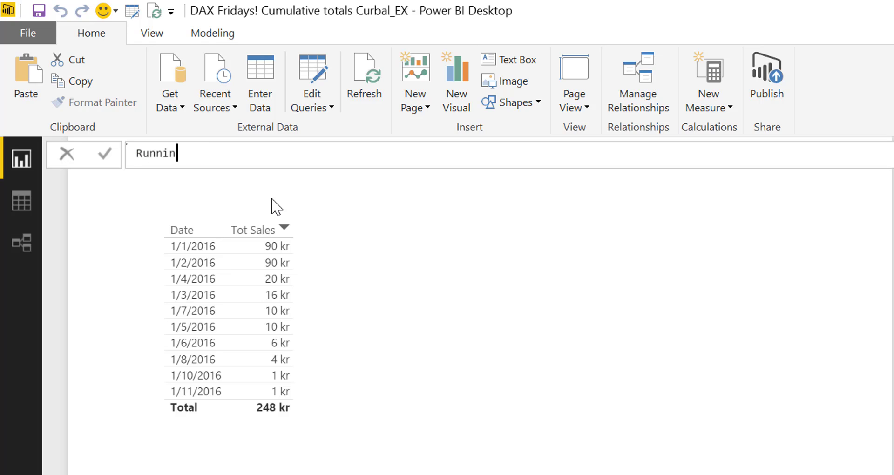
text(g Sales=cal)
key(Tab)
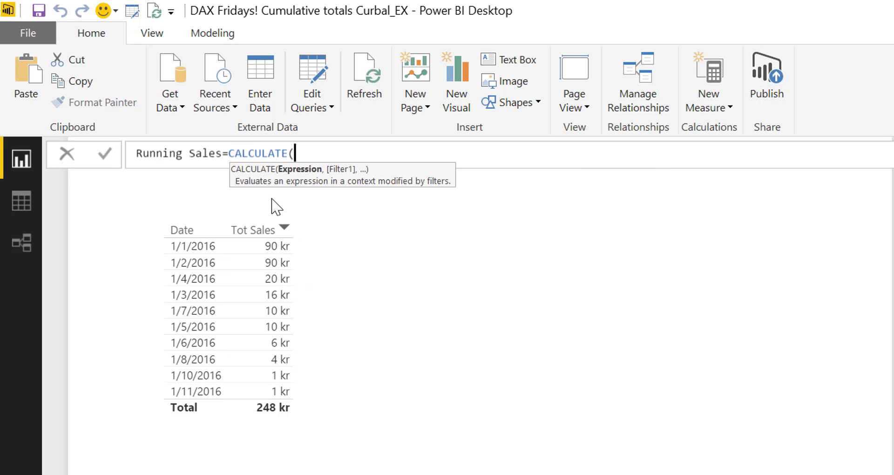
text([)
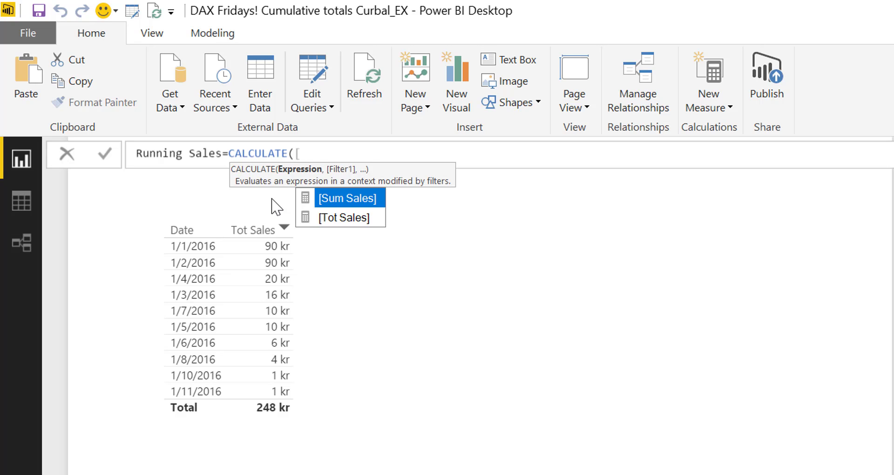
key(Down)
key(Tab)
key(Tab)
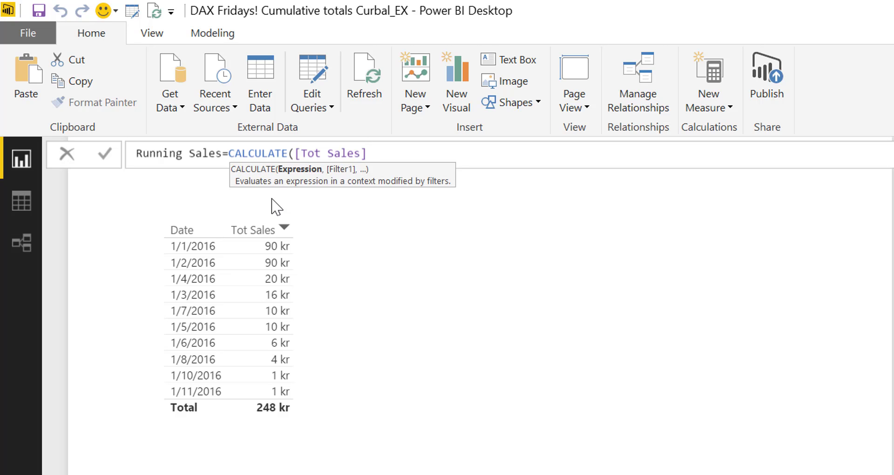
text(;filter)
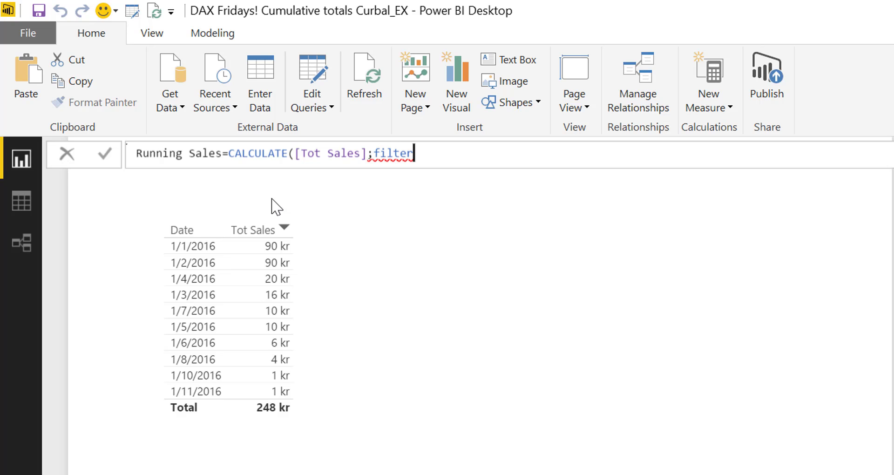
key(BackSpace)
key(BackSpace)
key(BackSpace)
key(BackSpace)
key(BackSpace)
key(BackSpace)
key(BackSpace)
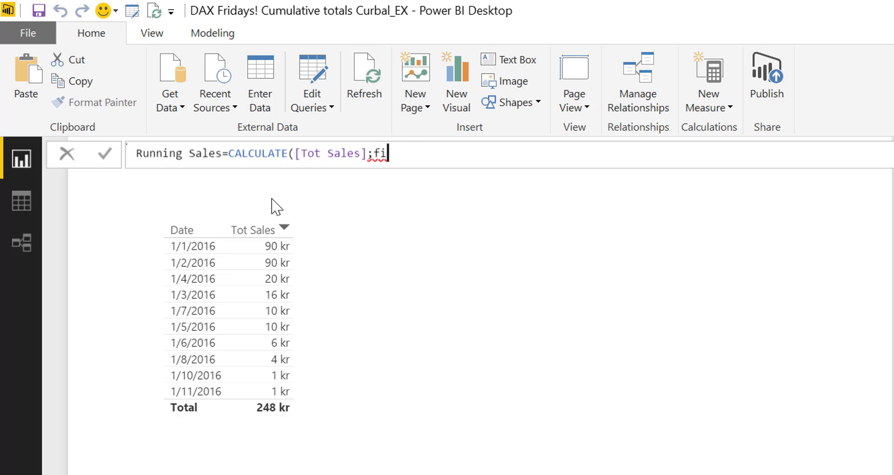
text(,fi)
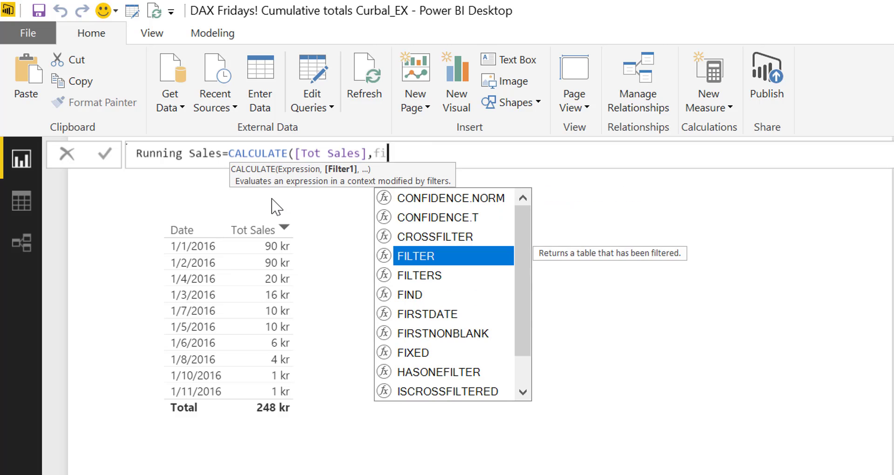
key(Tab)
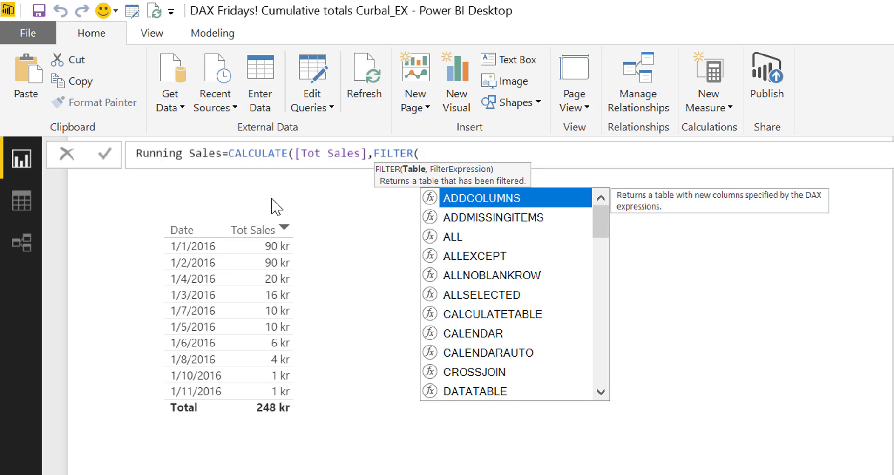
Use ALL(SaleswDates[Date]) as the FILTER table argument.
text(sa)
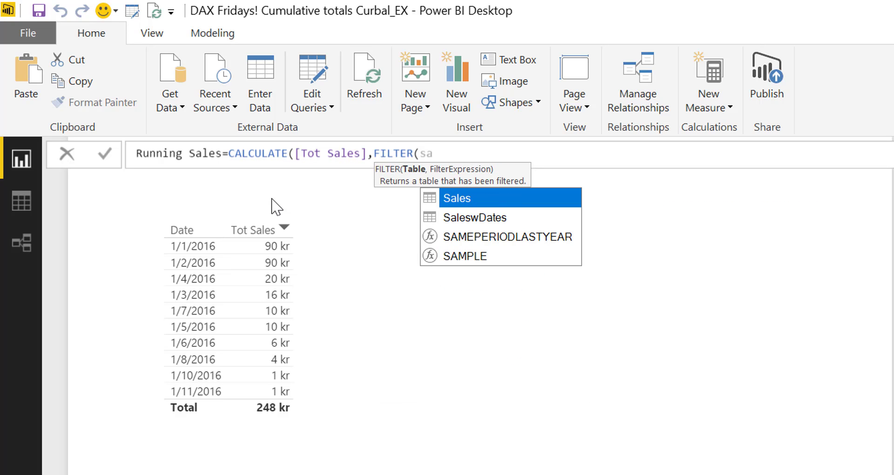
key(Down)
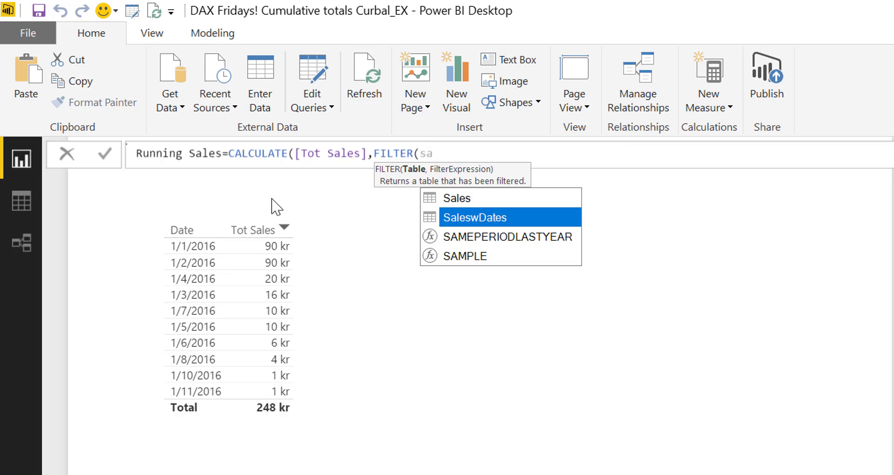
key(BackSpace)
key(BackSpace)
text(ALL()
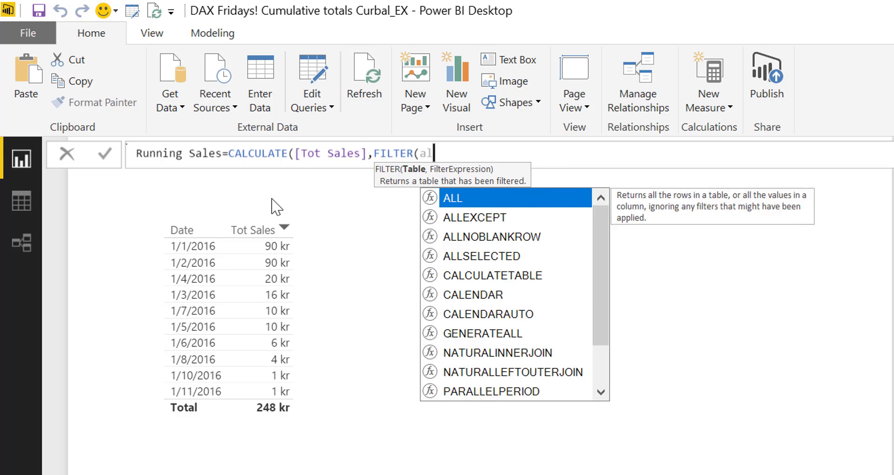
text(sa)
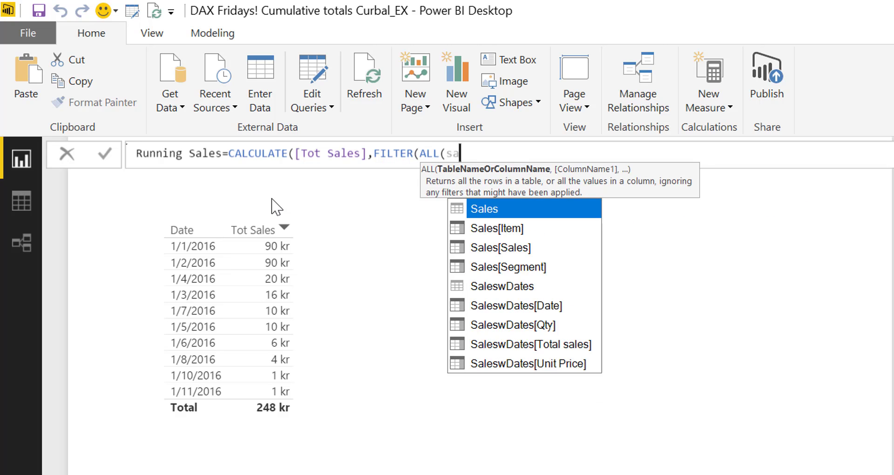
key(Down)
key(Down)
key(Down)
key(Down)
key(Down)
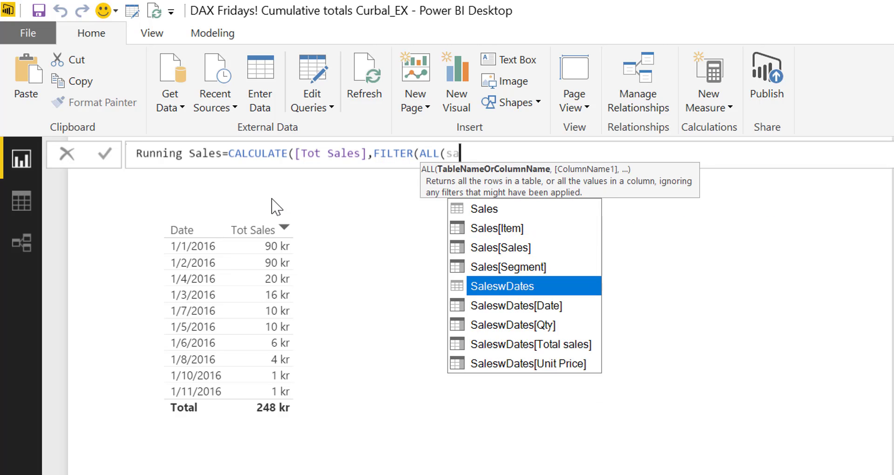
key(Tab)
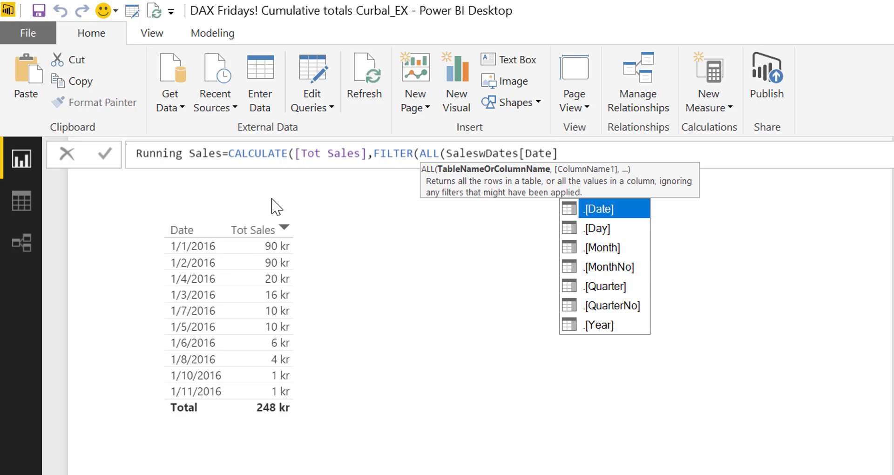
text())
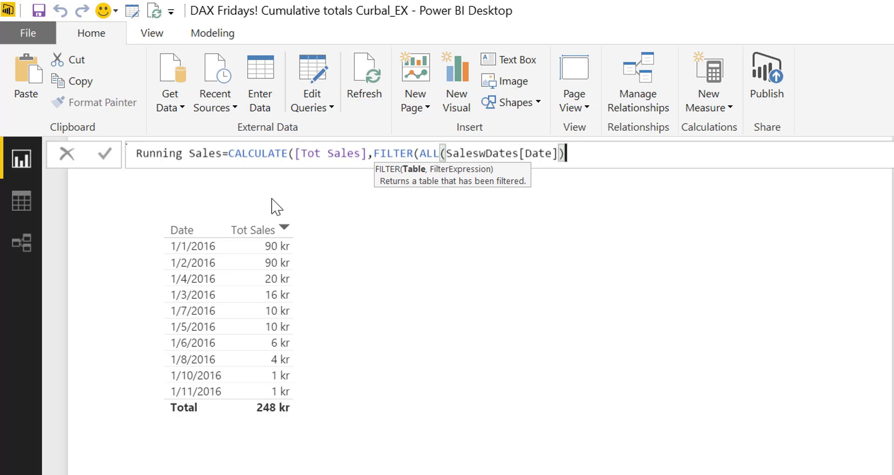
Add the condition SaleswDates[Date]<=MAX(SaleswDates[Date]), close the brackets, and commit the measure.
text(,)
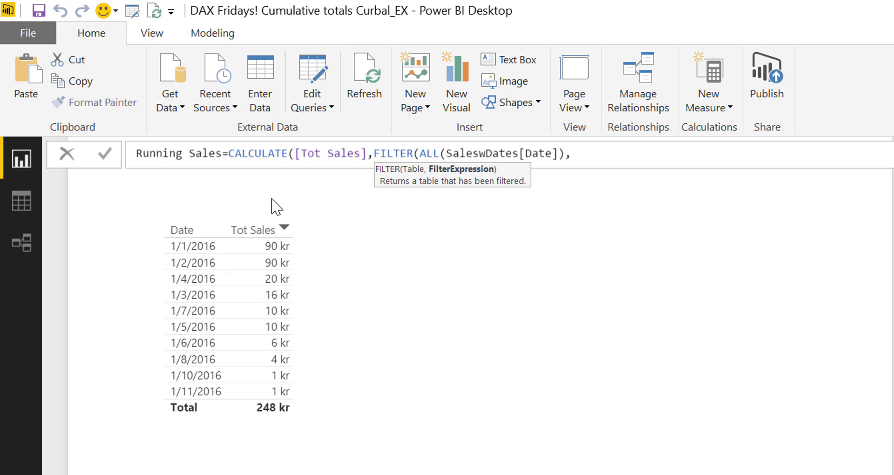
text(s)
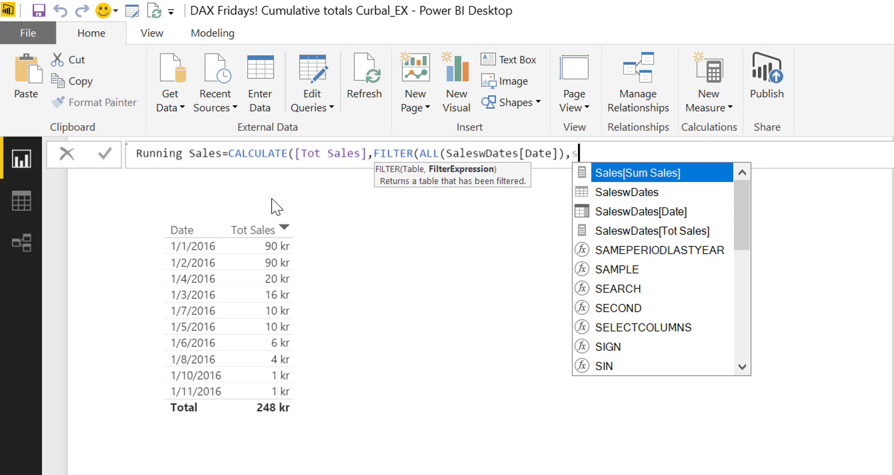
key(Down)
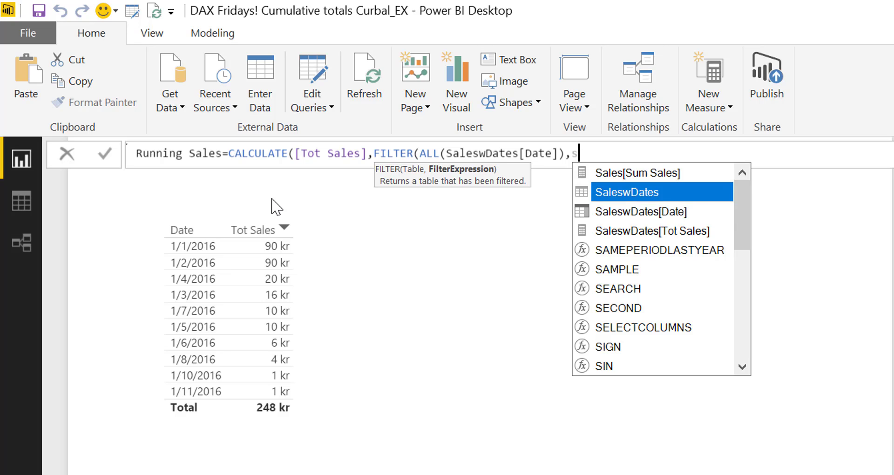
key(Down)
key(Tab)
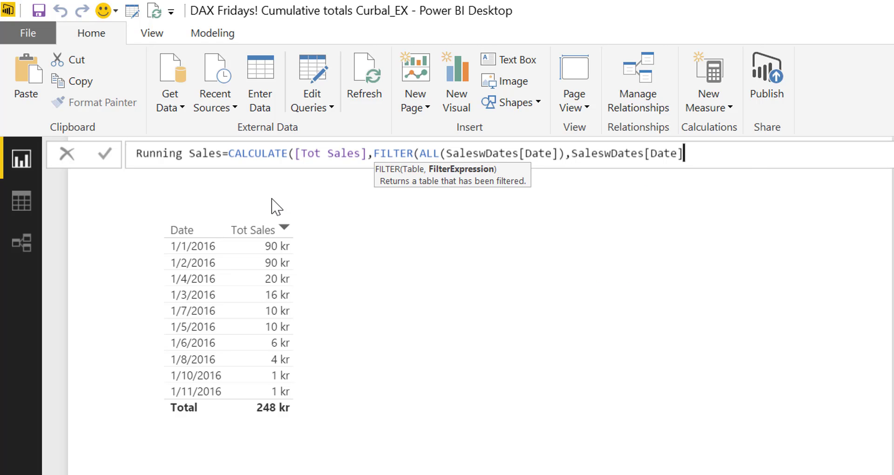
text(<=s)
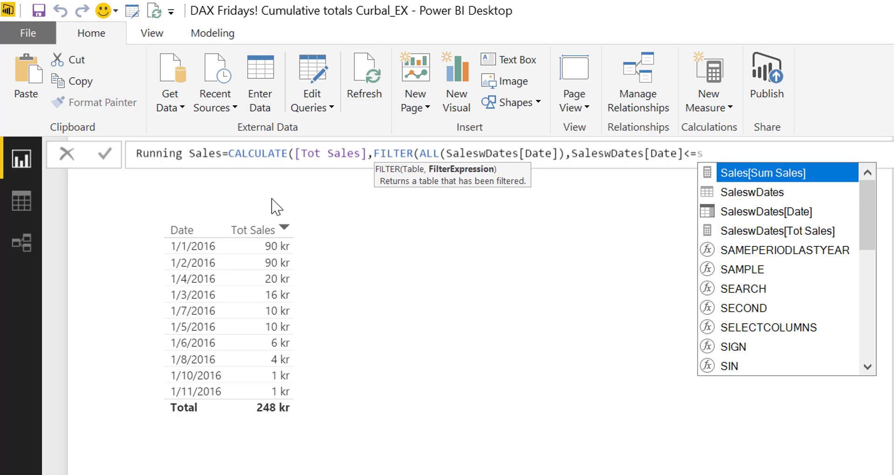
key(Down)
key(Down)
key(Tab)
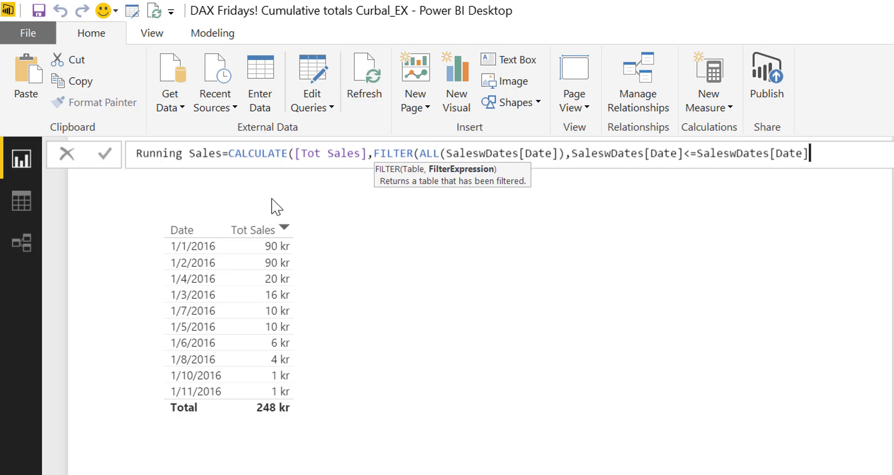
key(ctrl+Left)
key(ctrl+Left)
key(ctrl+Left)
key(ctrl+Left)
key(Right)
key(Right)
text(MAX()
key(Right)
key(Right)
key(Right)
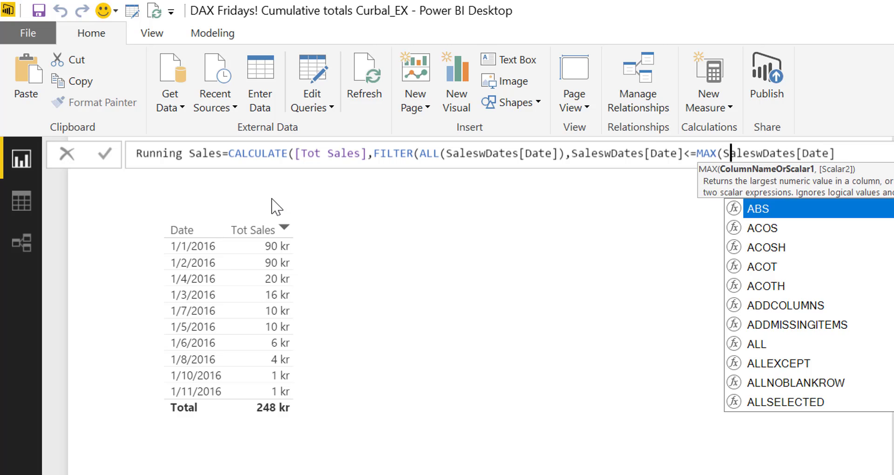
key(ctrl+Right)
key(Right)
key(Right)
key(Right)
key(Right)
key(Right)
key(Right)
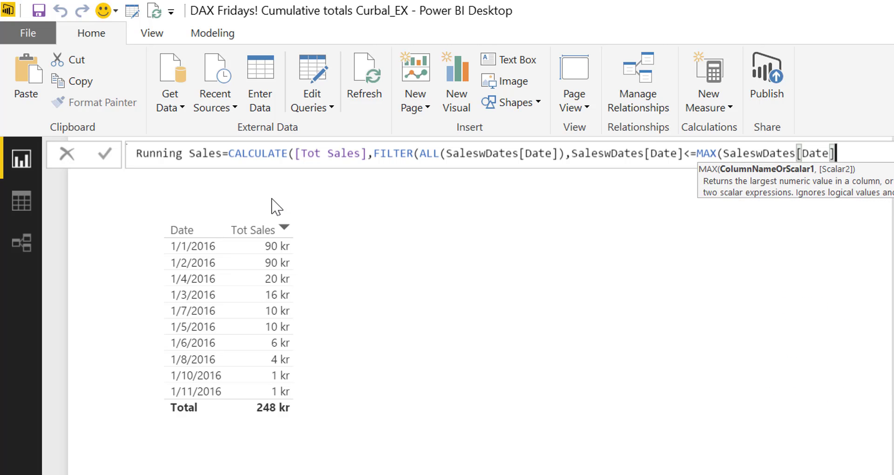
text()))
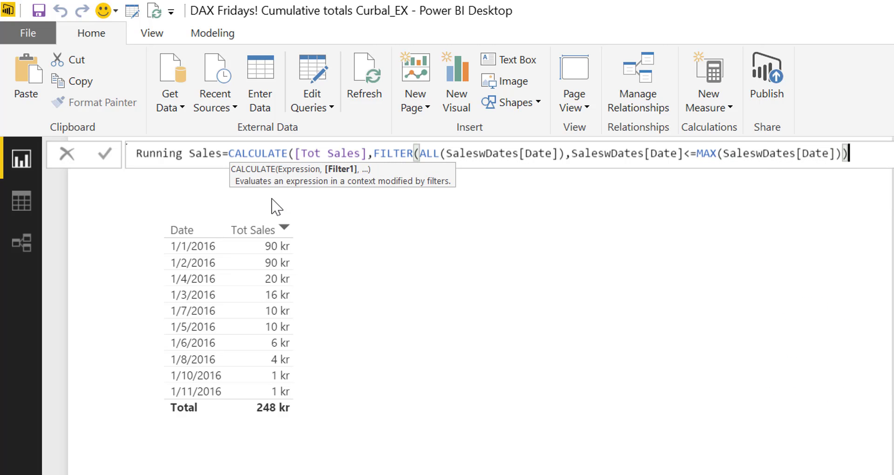
text())
key(Return)
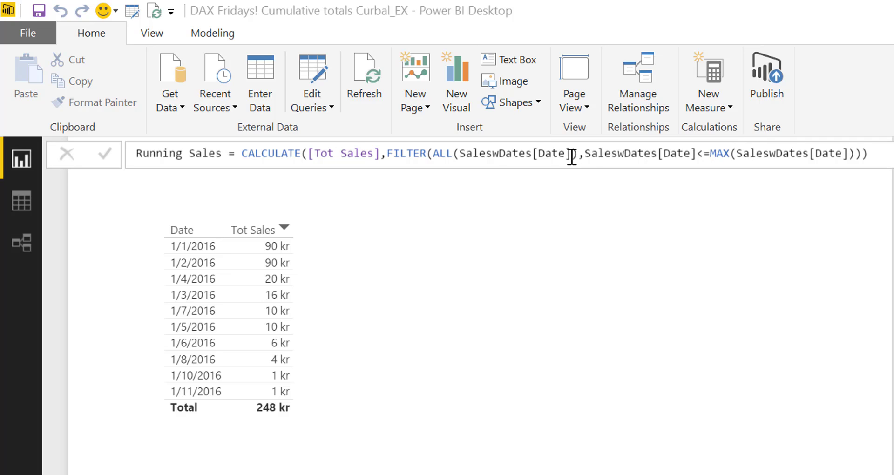
Add Running Sales to the Date/Tot Sales table, showing cumulative values from $90 to $247.7.
drag(389, 154, 887, 166)
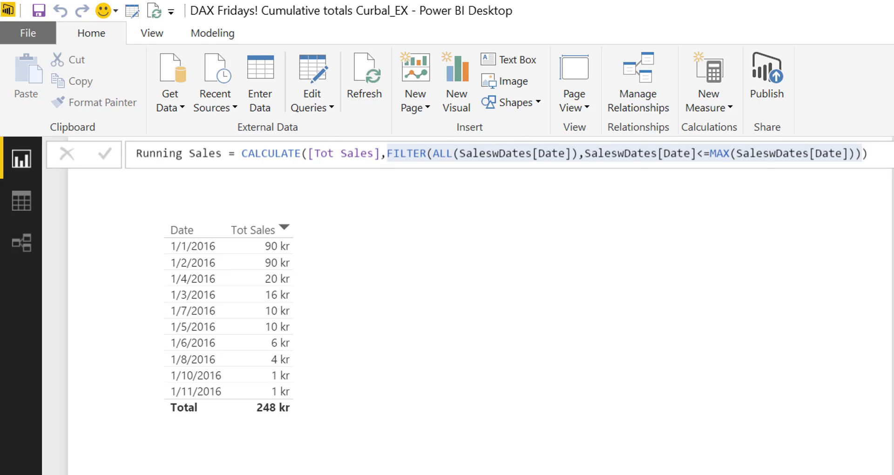
drag(892, 340, 235, 331)
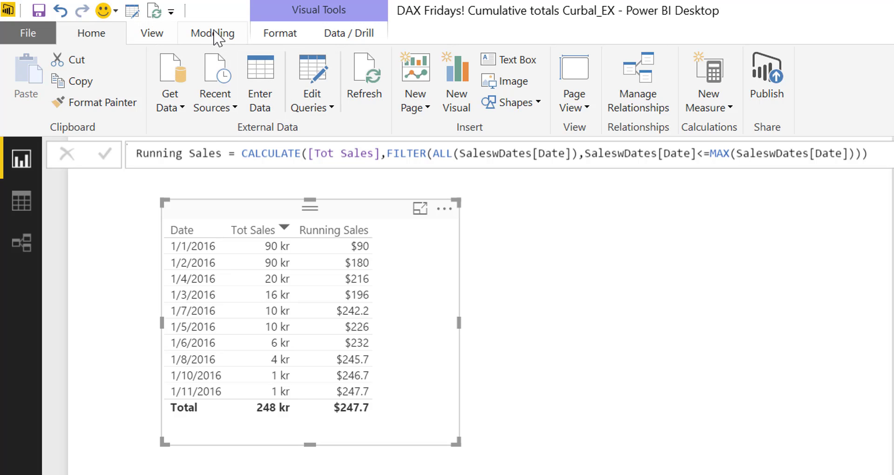
Format Running Sales with 0 decimal places and move the table down and right.
click(212, 33)
click(409, 100)
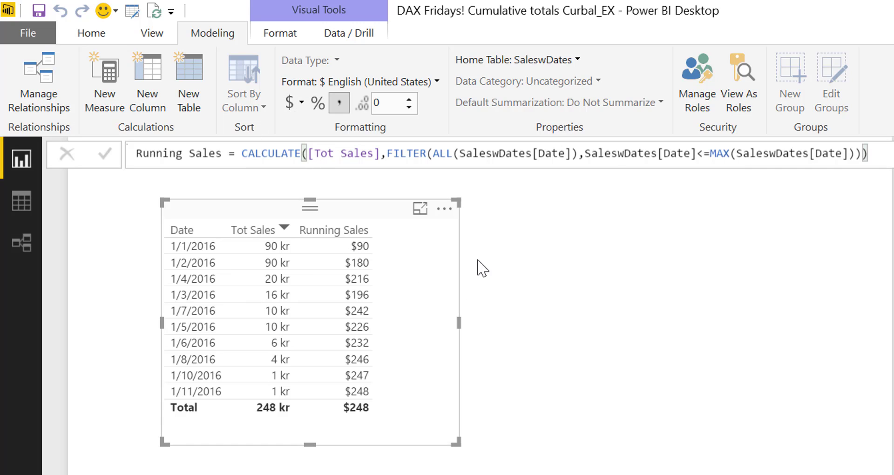
drag(346, 208, 429, 236)
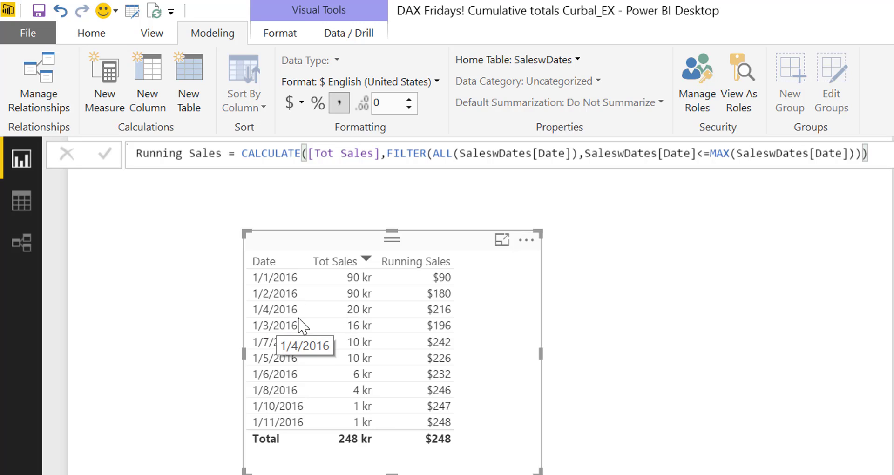
Sort the running-sales table by Date ascending, move it back up-left, and go to Page 1.
click(296, 262)
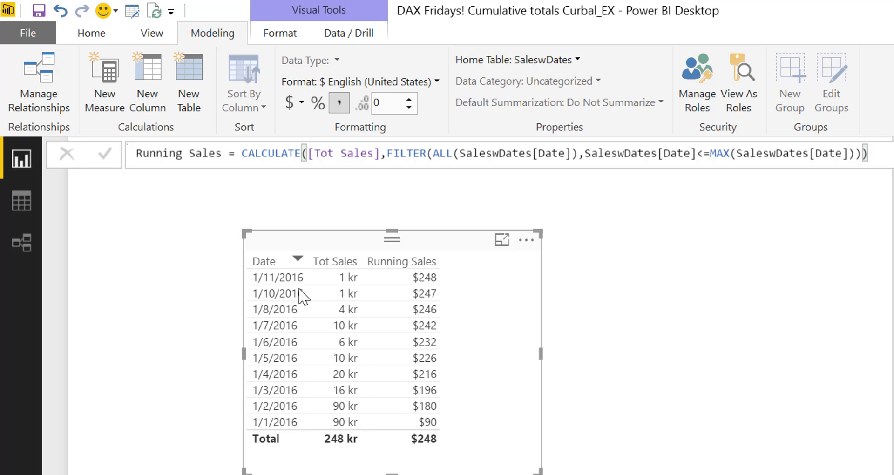
click(298, 261)
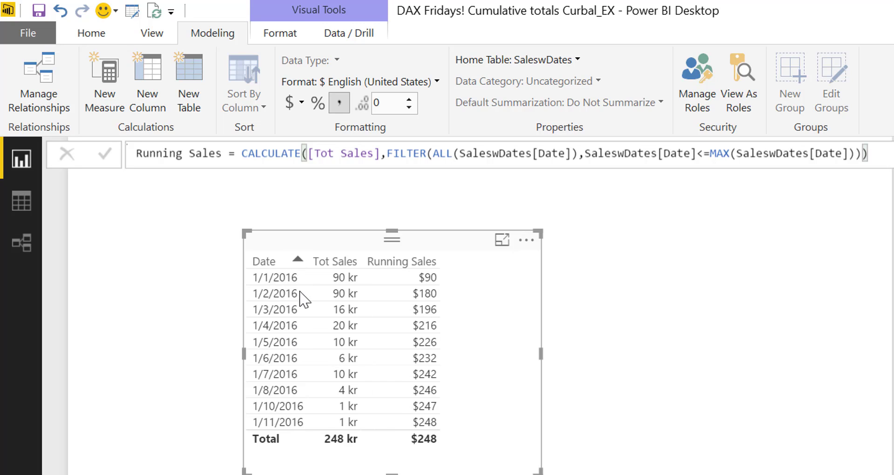
click(296, 260)
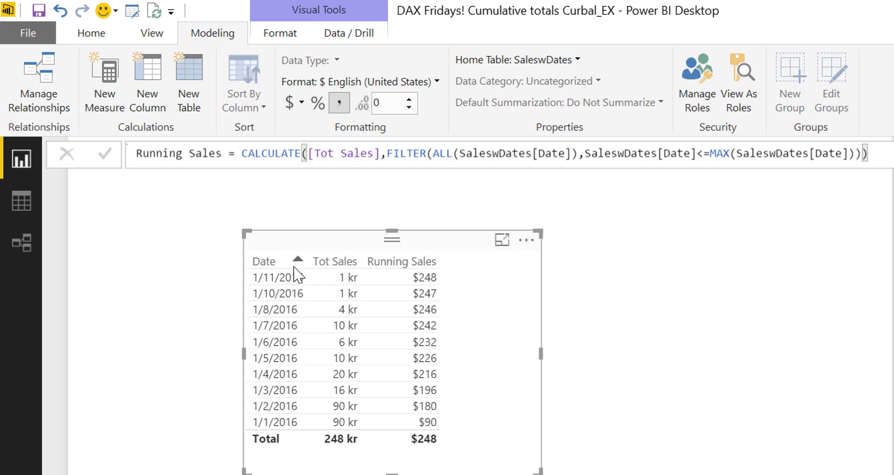
click(296, 261)
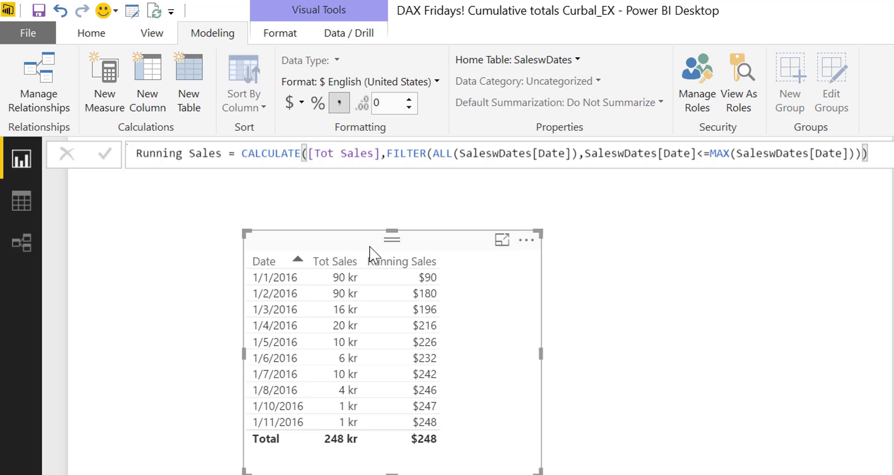
drag(371, 251, 321, 219)
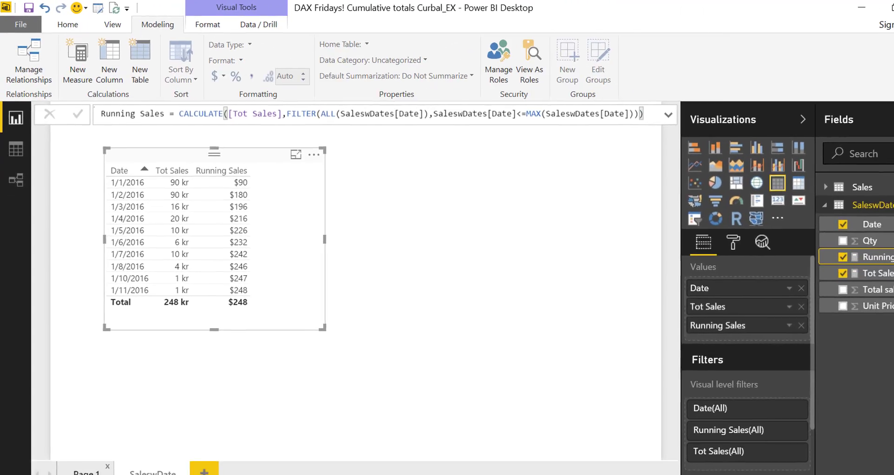
click(93, 452)
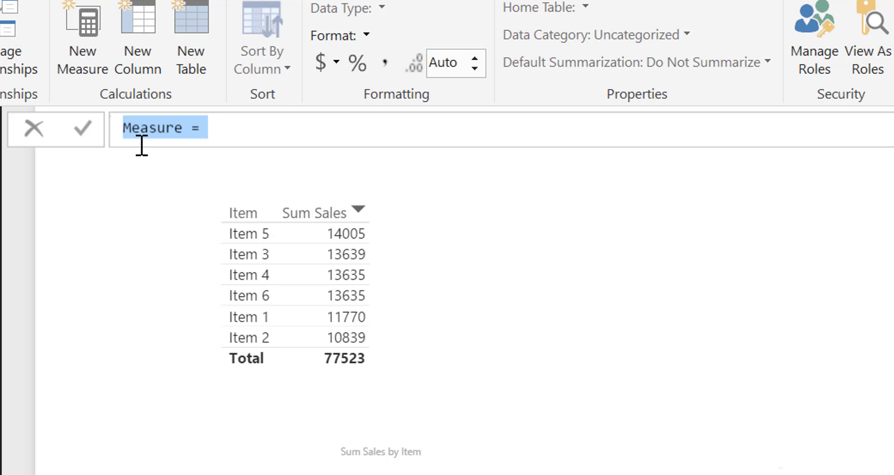
Begin the Rank measure as RANKX(ALL(Sales[Item]), in the formula bar.
text(Ra)
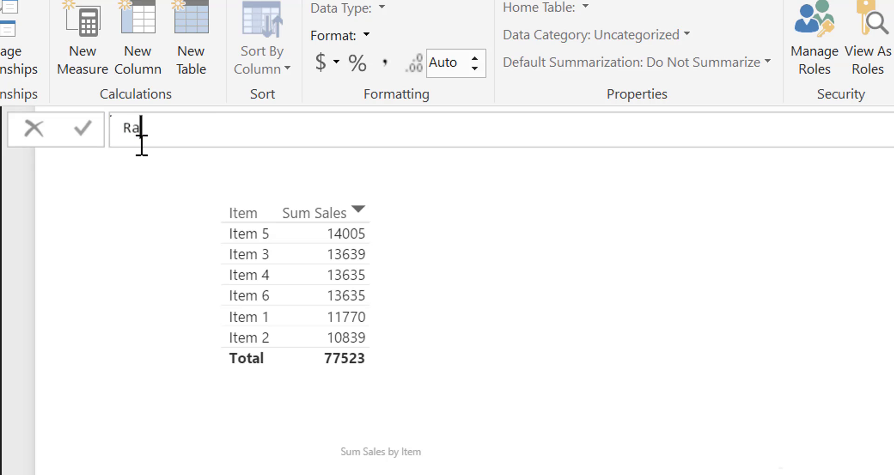
text(nk= rank)
key(Down)
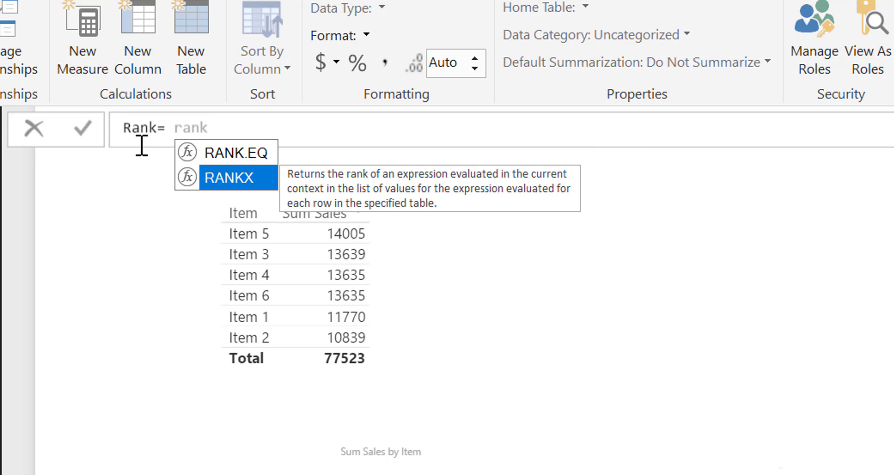
key(Tab)
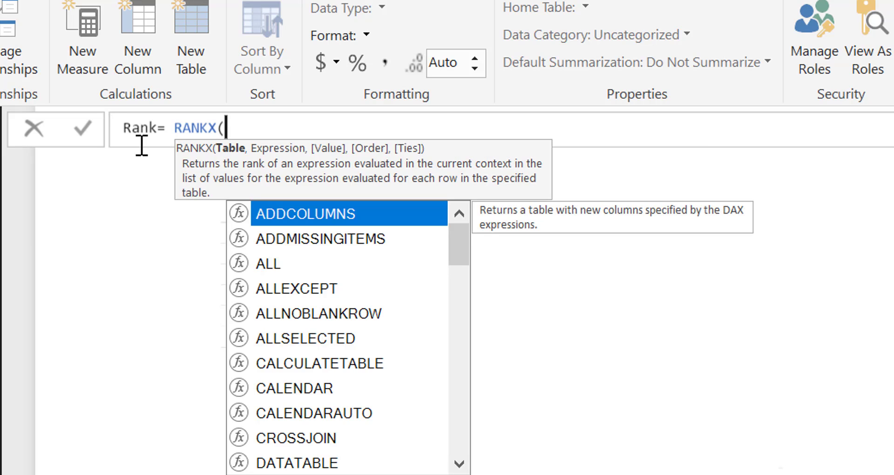
text(all)
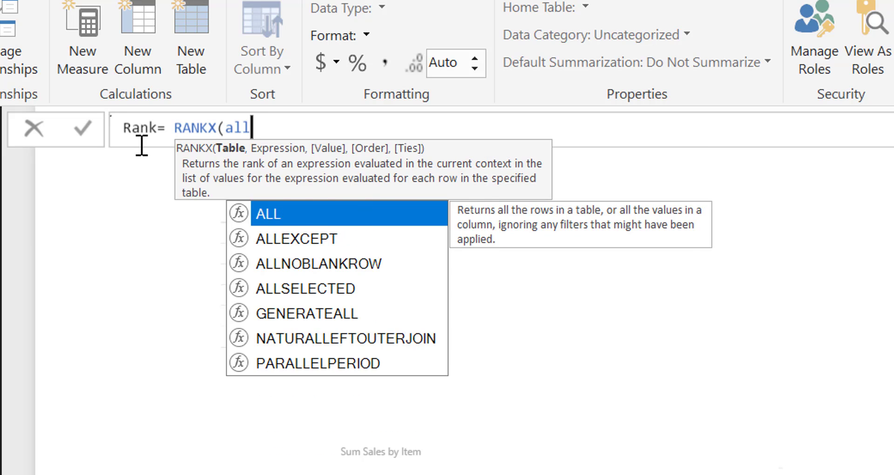
key(Tab)
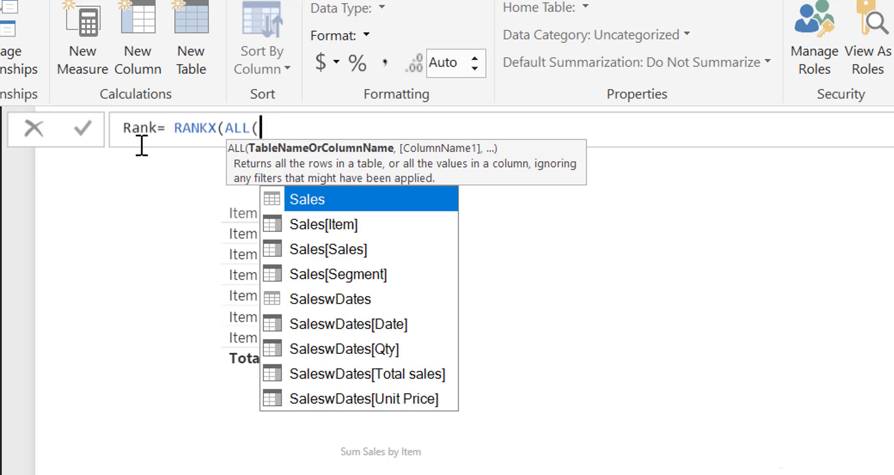
key(Down)
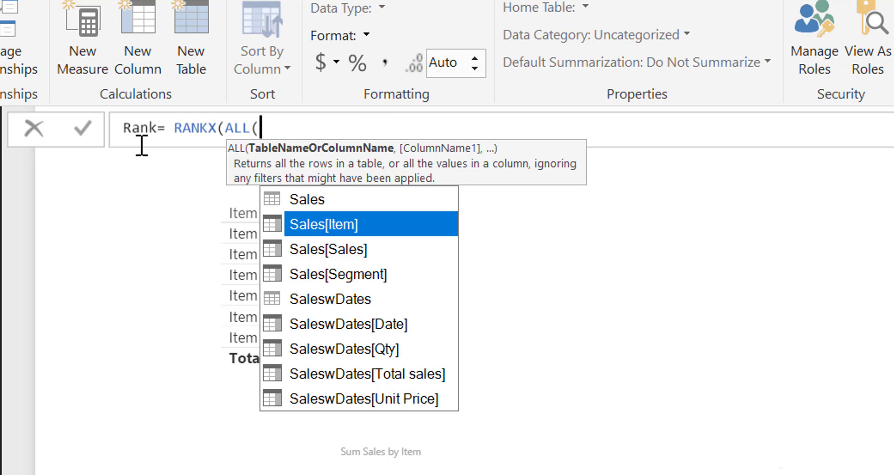
key(Tab)
text(9)
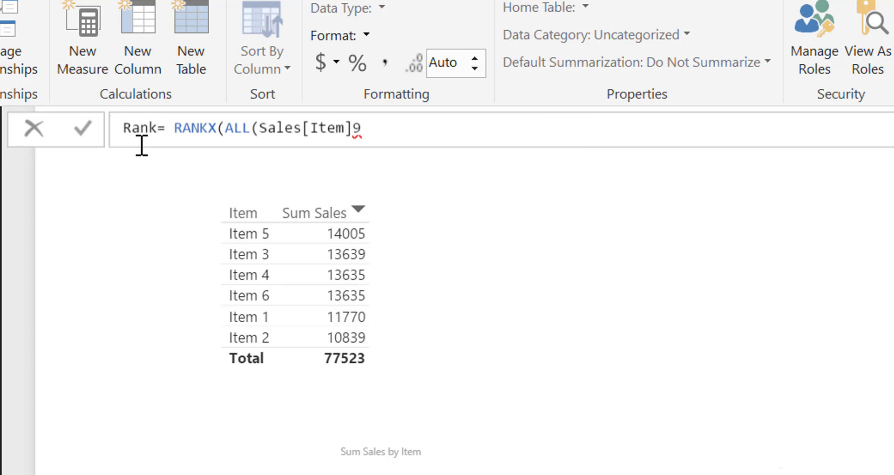
key(BackSpace)
text();)
key(BackSpace)
text(,)
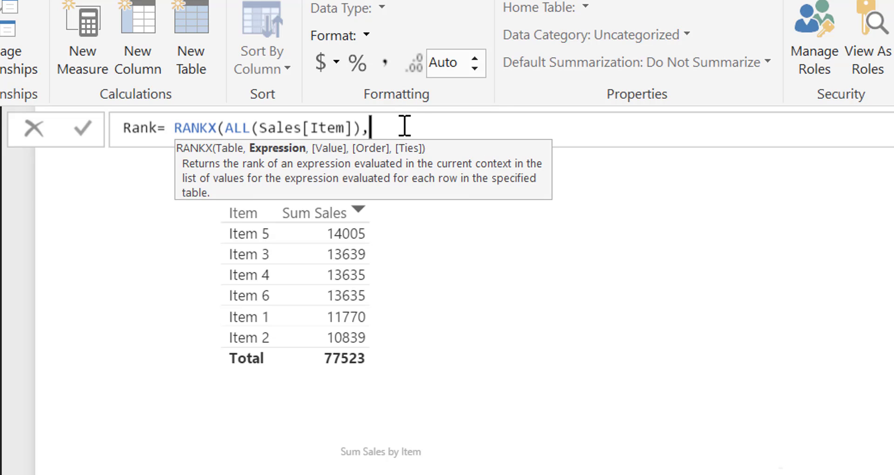
Finish Rank with [Sum Sales], commit it, and add it as a table column.
text([s)
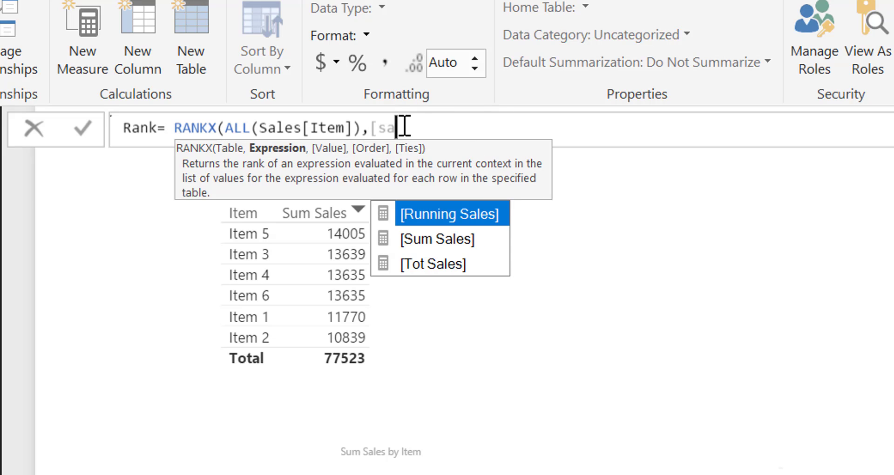
text(um)
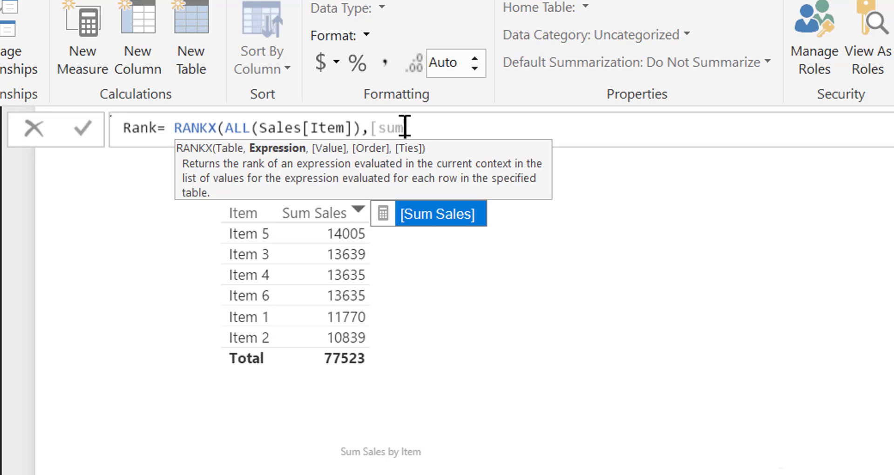
key(Tab)
text())
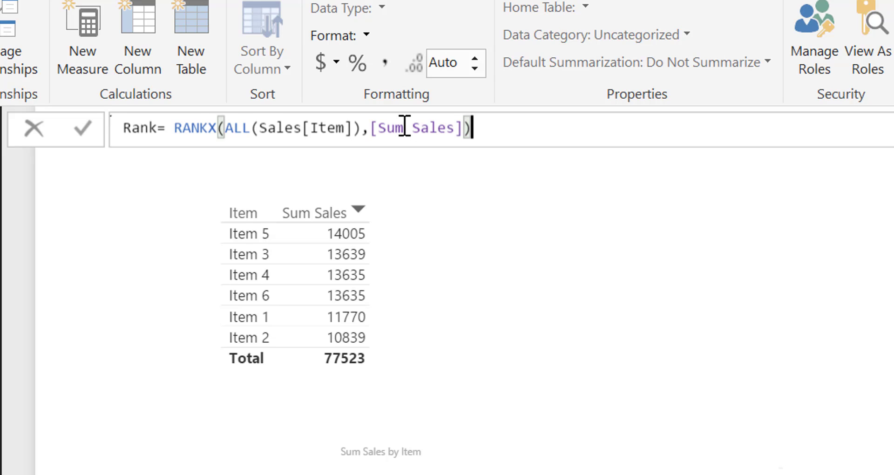
key(Return)
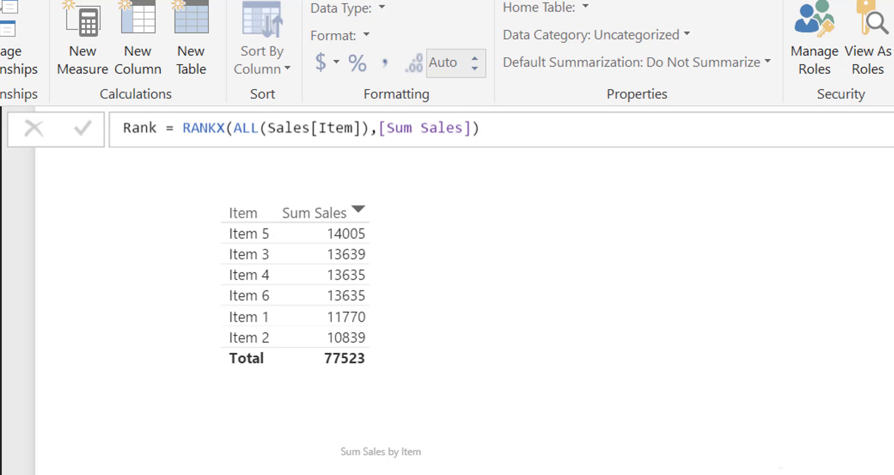
drag(889, 363, 351, 314)
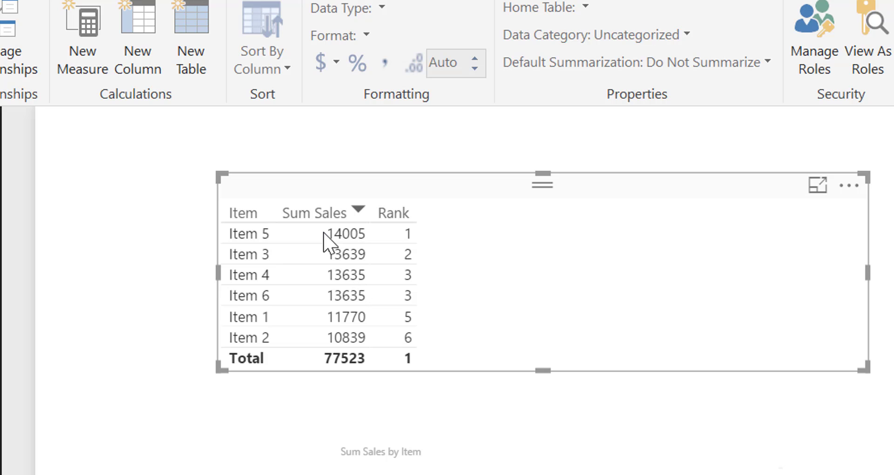
Resize the Item column, sort the table by Sum Sales largest first, and reposition the visual.
drag(278, 223, 263, 219)
click(255, 214)
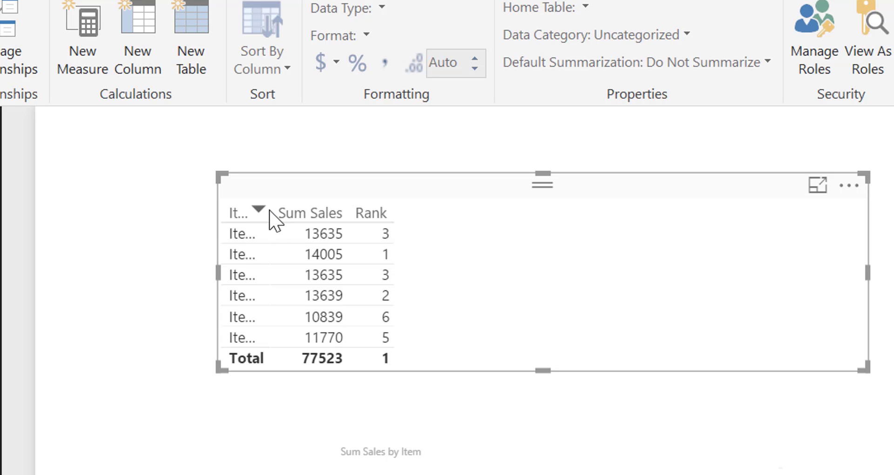
drag(265, 209, 289, 206)
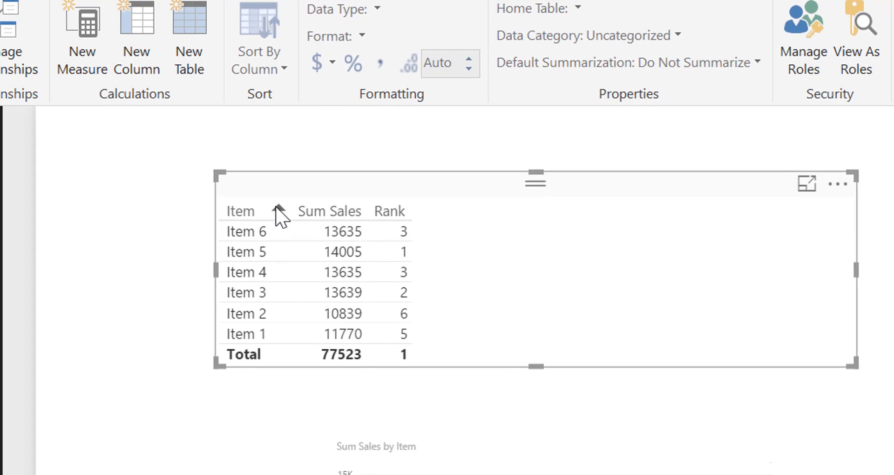
click(281, 212)
click(350, 212)
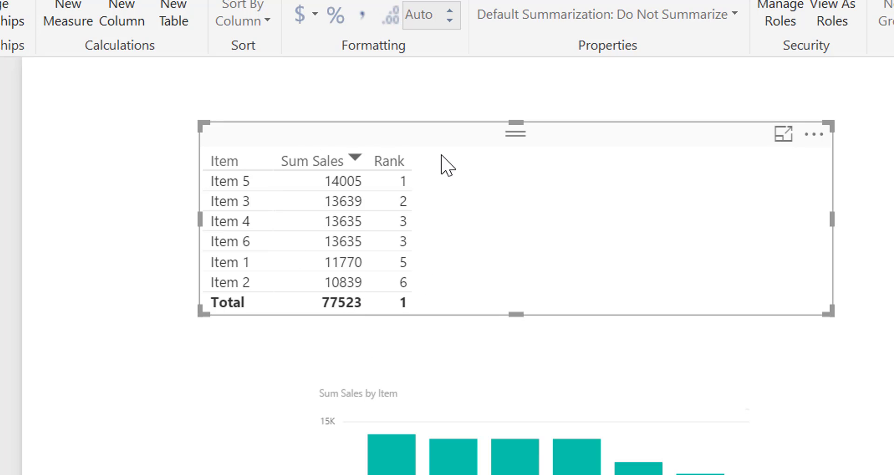
drag(415, 139, 408, 156)
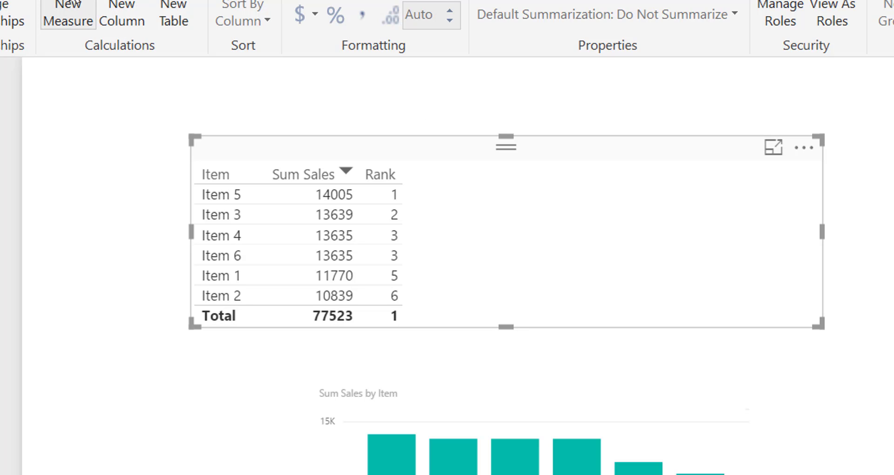
Start a Running sales other measure as CALCULATE([Sum Sales], in the formula bar.
click(76, 5)
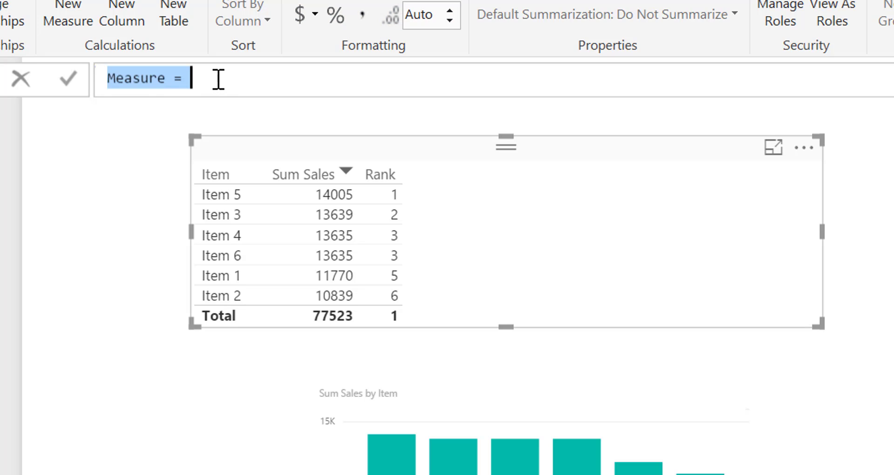
click(218, 79)
key(BackSpace)
key(BackSpace)
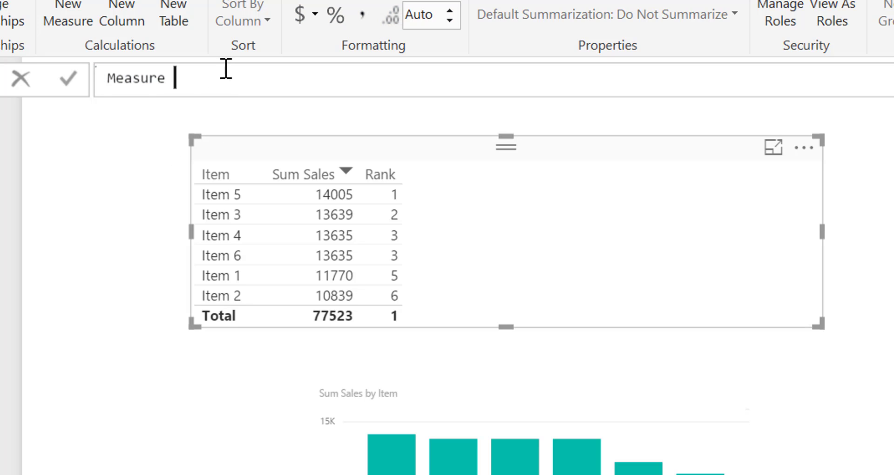
key(BackSpace)
key(BackSpace)
key(BackSpace)
key(BackSpace)
key(BackSpace)
key(BackSpace)
key(BackSpace)
key(BackSpace)
text(R)
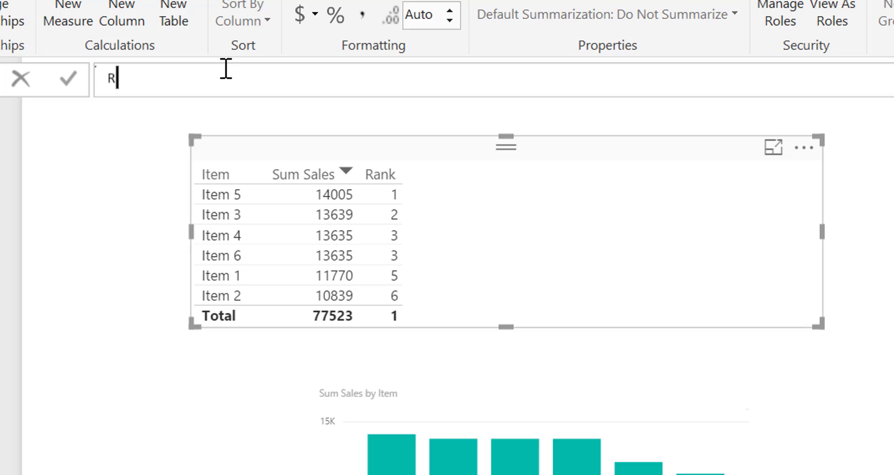
text(unning sla)
key(BackSpace)
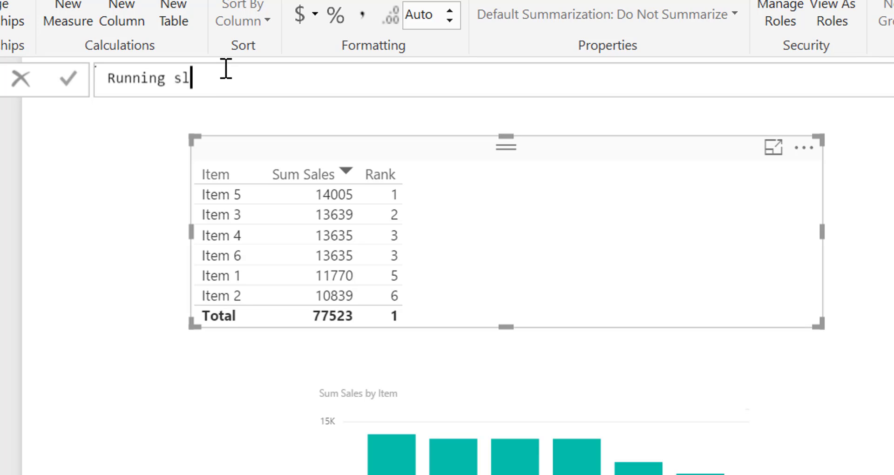
key(BackSpace)
text(ales o)
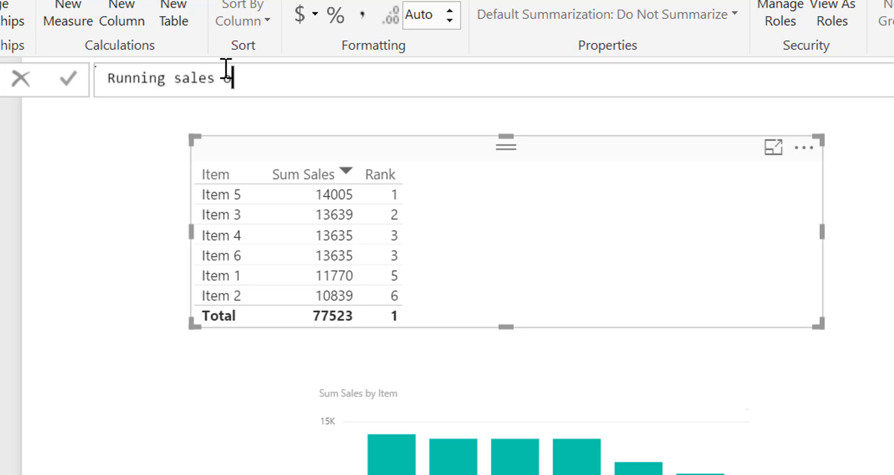
text(ther= ca)
key(Tab)
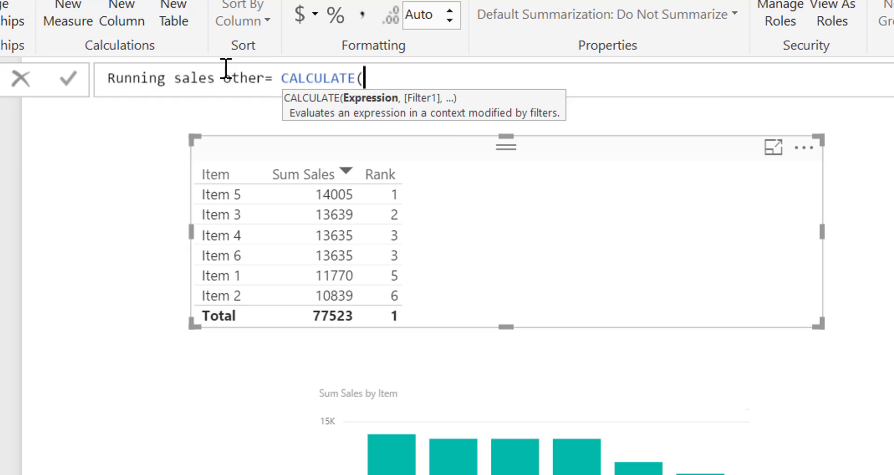
text([)
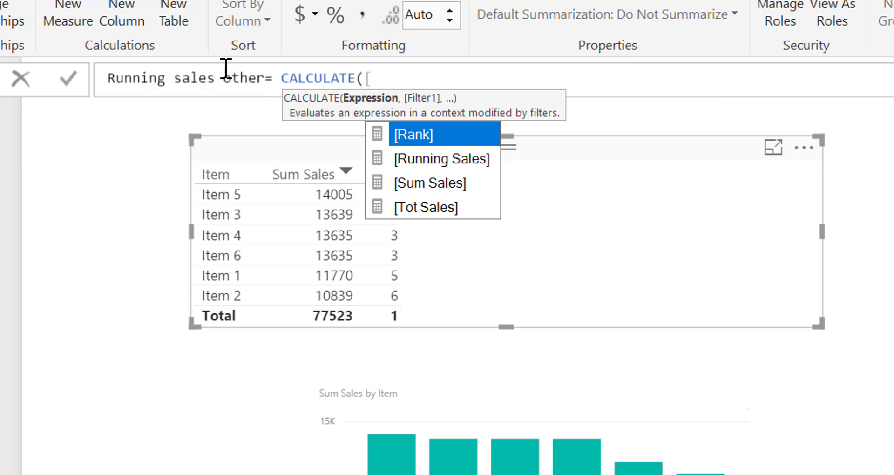
key(Down)
key(Down)
key(Tab)
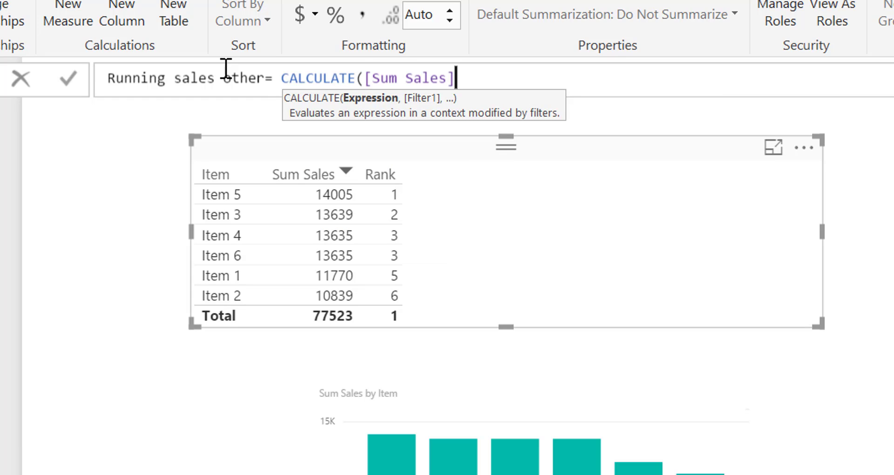
Complete it with TOPN([Rank],ALL(Sales[Item])), commit, and add the measure to the Item table.
text(,)
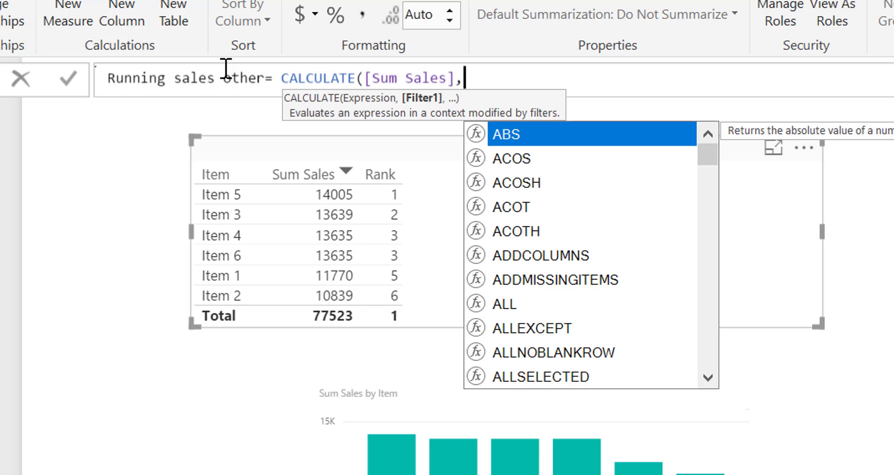
text(to)
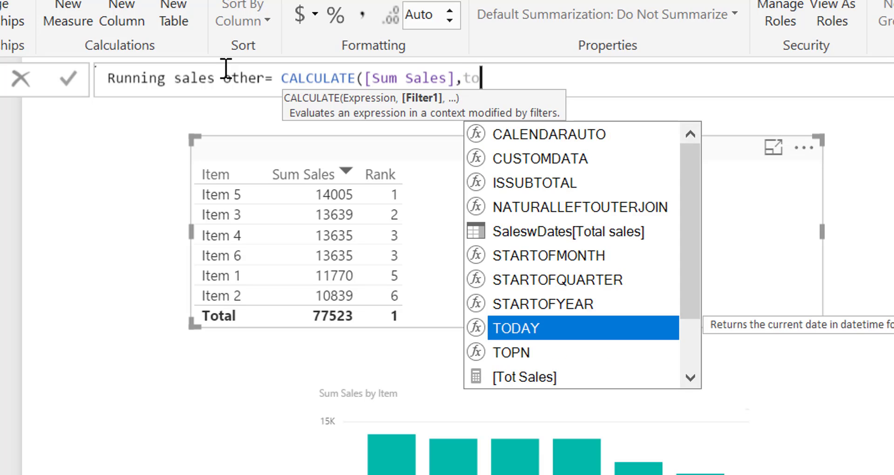
text(p)
key(Tab)
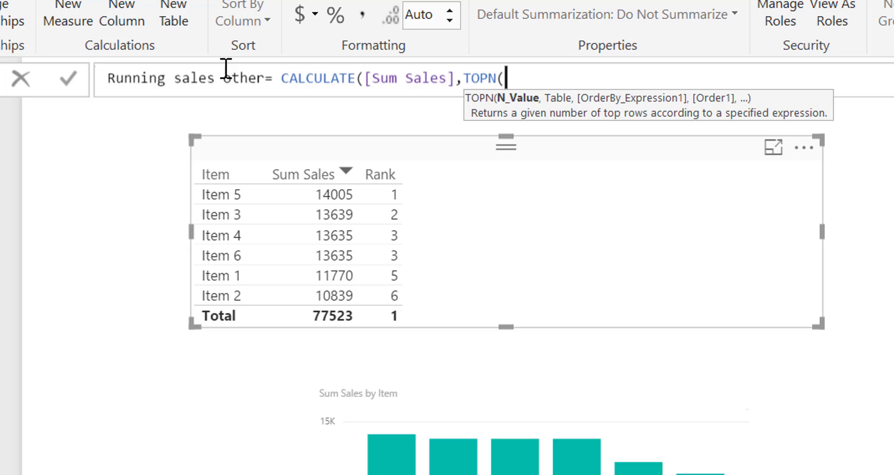
text([)
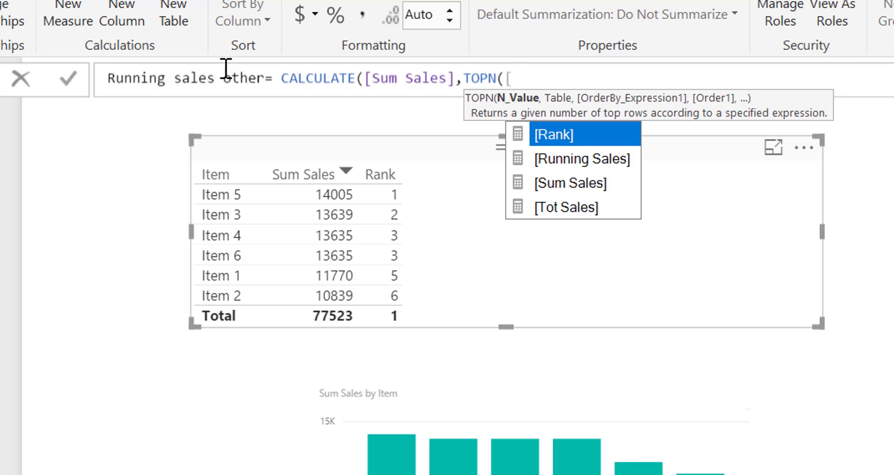
key(Tab)
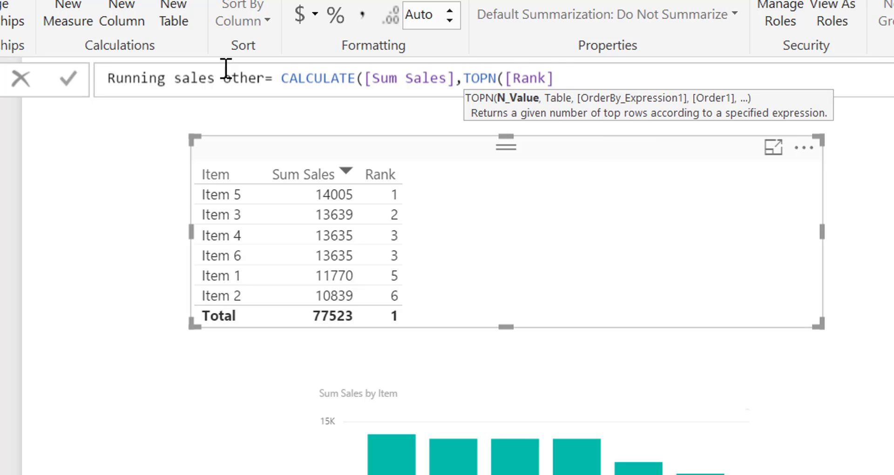
text(,)
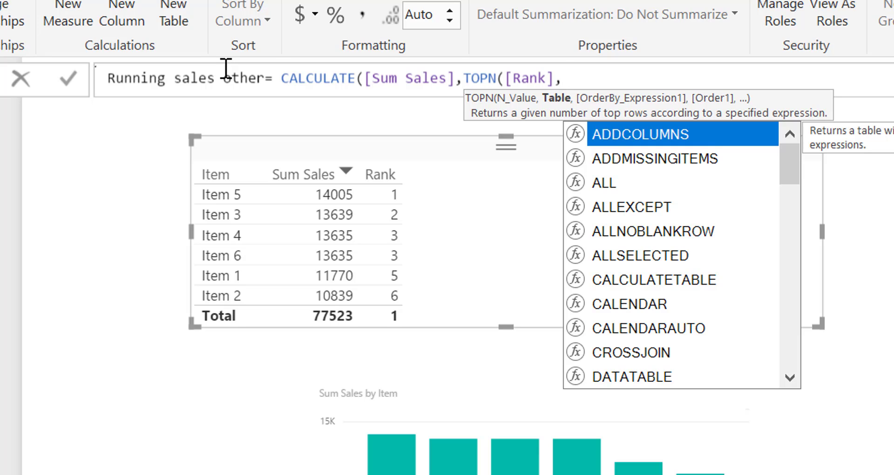
text(a)
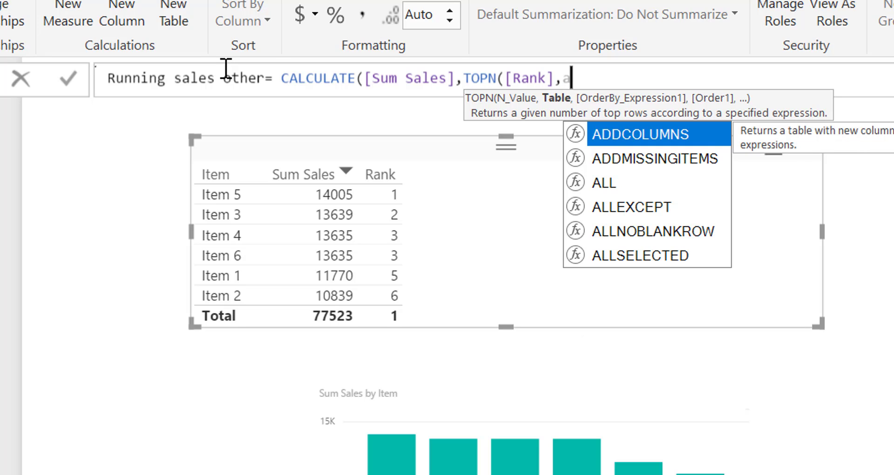
text(ll)
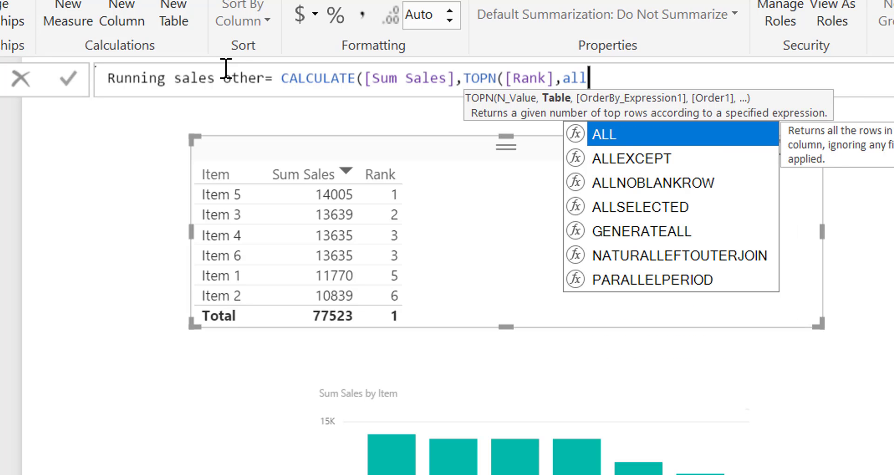
key(Tab)
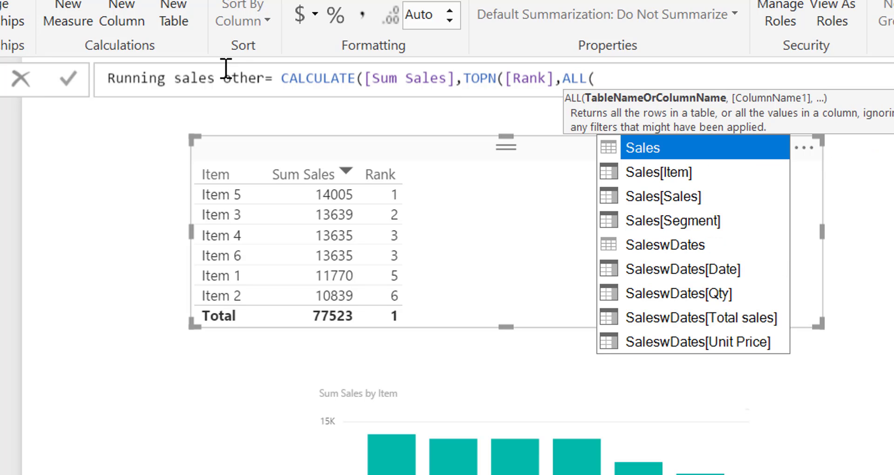
text(it)
key(Tab)
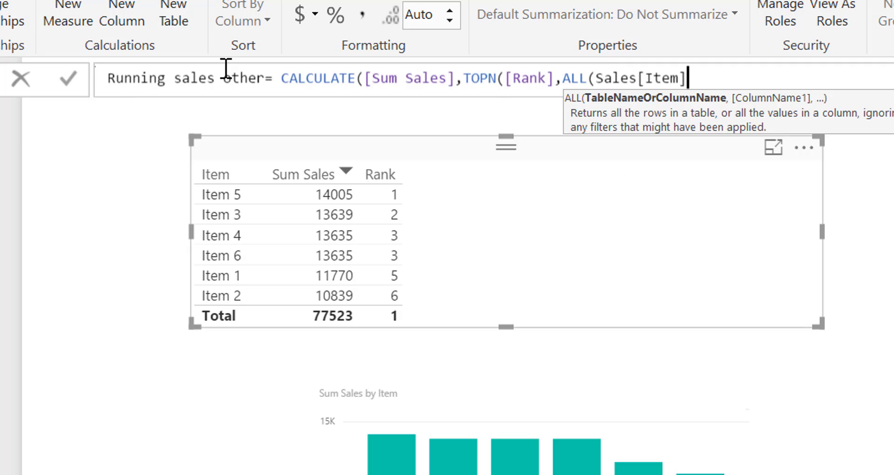
text())))
key(Return)
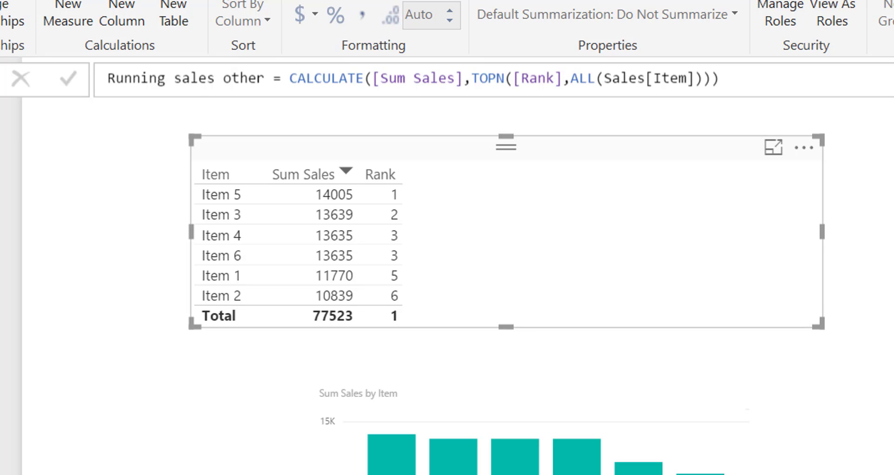
drag(893, 279, 605, 226)
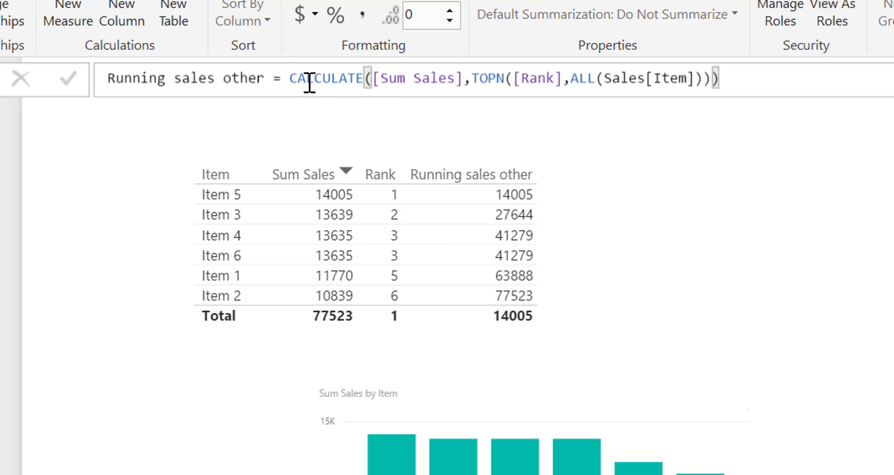
drag(296, 79, 766, 76)
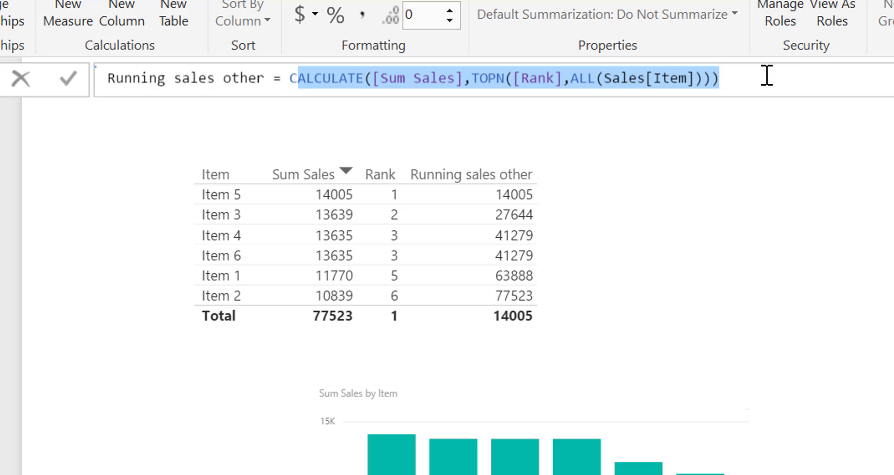
click(795, 76)
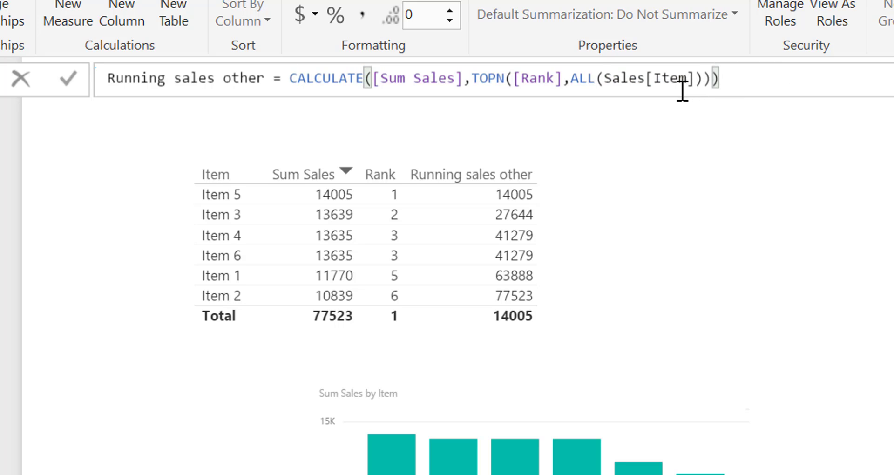
Add [Sum Sales] as TOPN's order-by argument in Running sales other and commit.
click(703, 79)
key(Left)
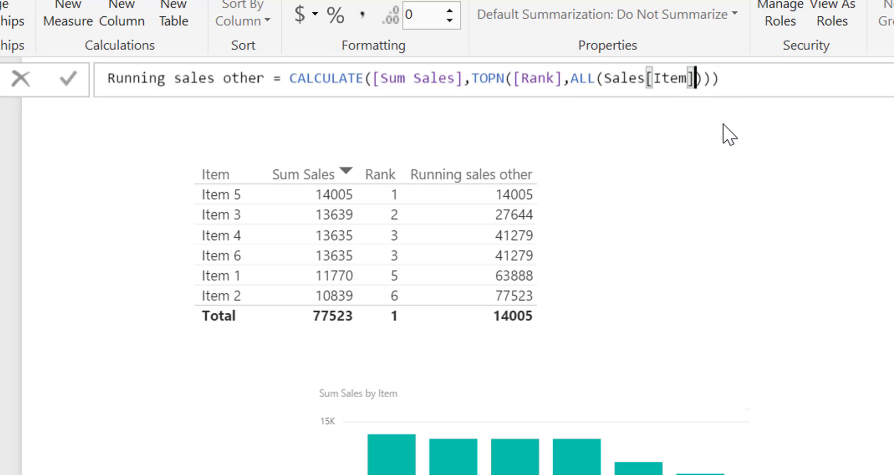
key(Right)
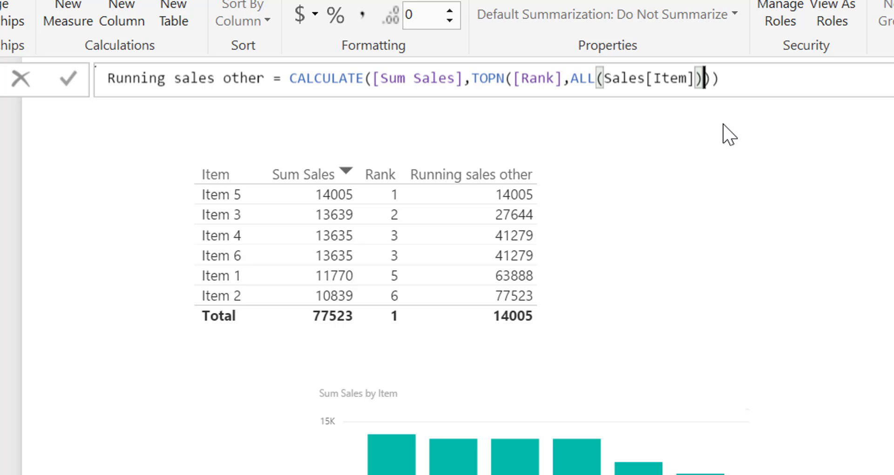
text(,)
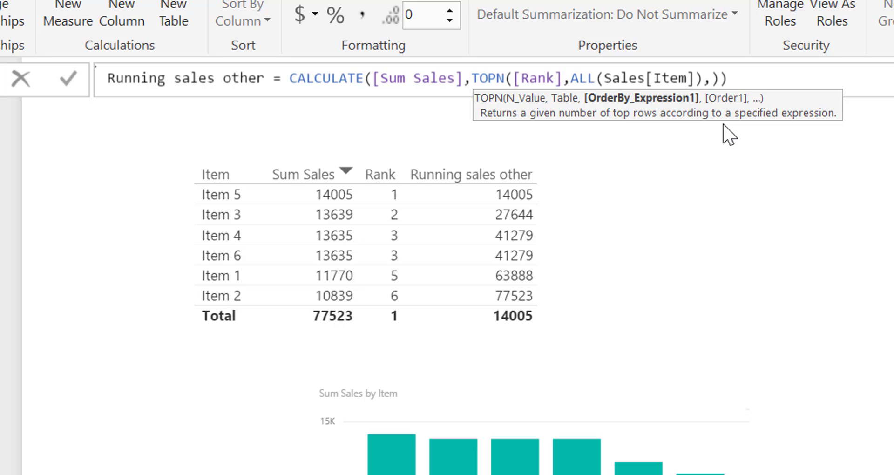
text([s)
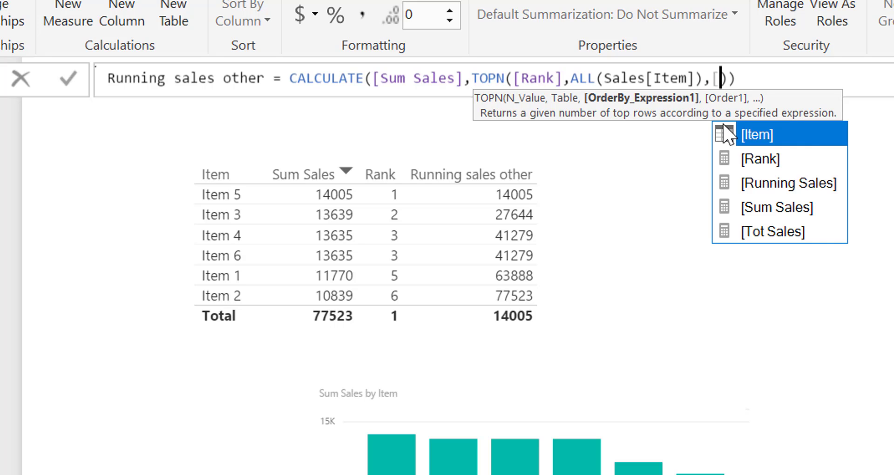
key(Tab)
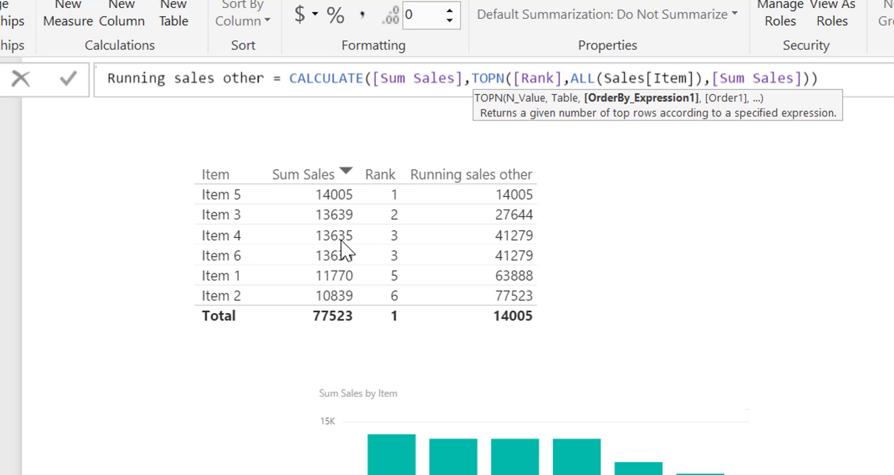
key(Return)
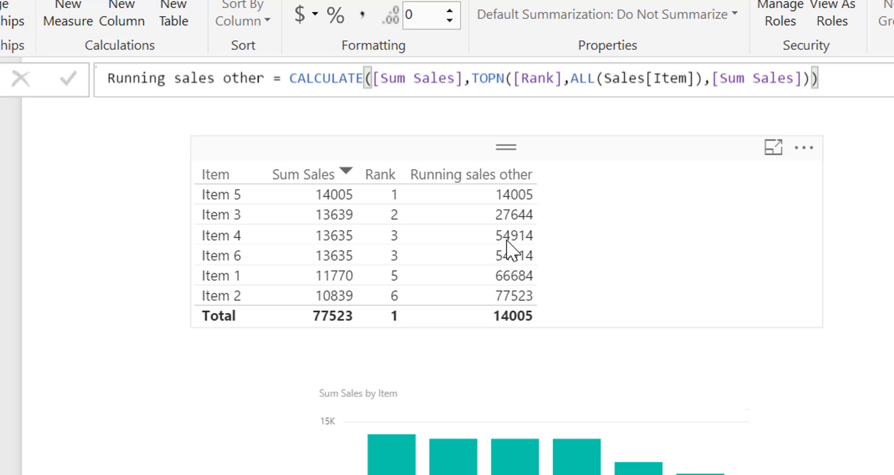
Select the table visual to finish editing the Running sales other formula.
mouse_move(510, 241)
click(595, 228)
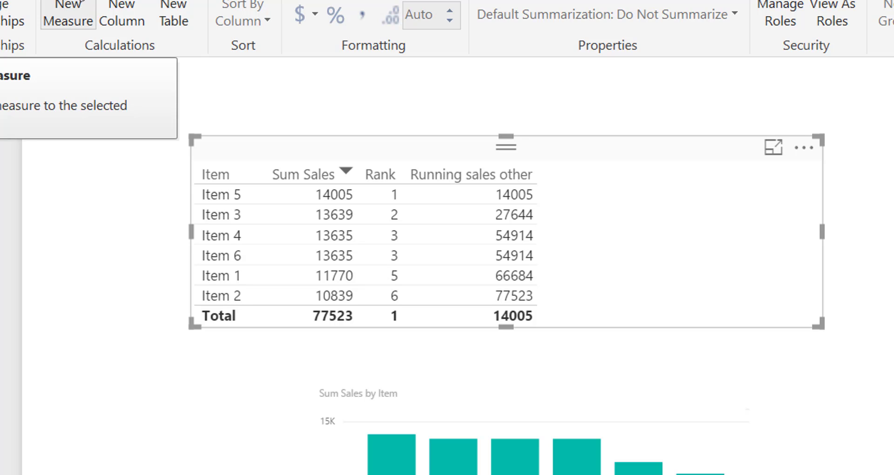
Create a Running sales sum measure from the pasted SUMX/TOPN formula, removing the extra equals sign.
click(93, 21)
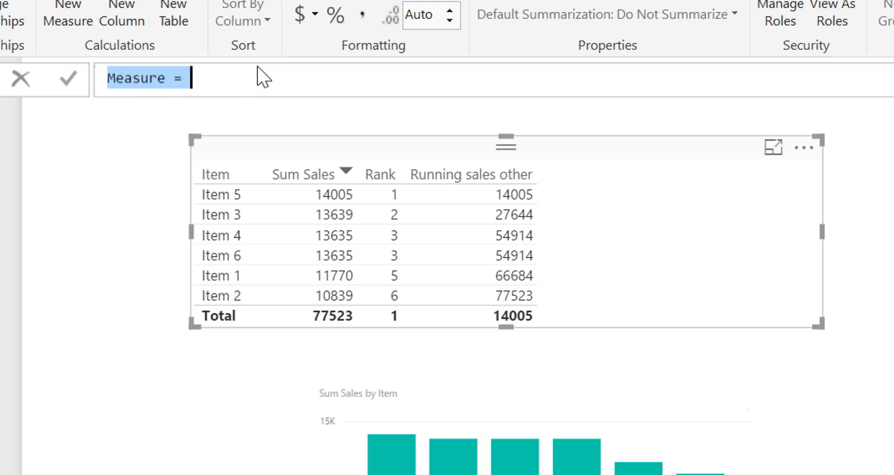
text(Running )
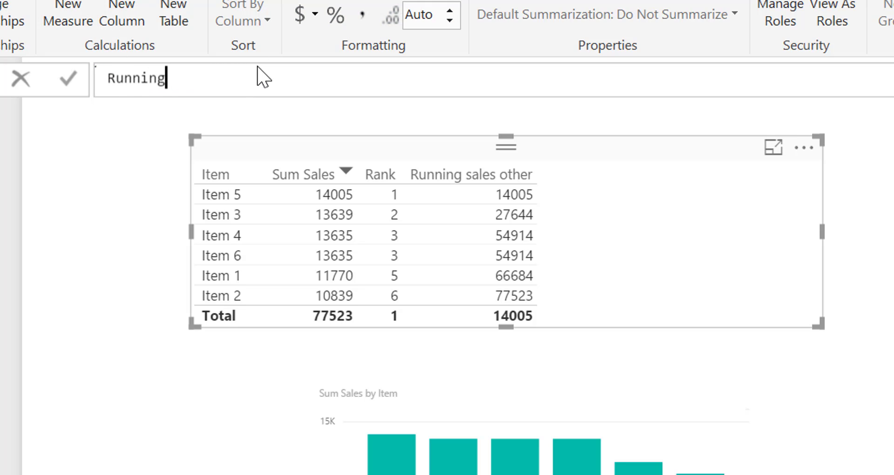
text(sla)
key(BackSpace)
key(BackSpace)
text(ales sum)
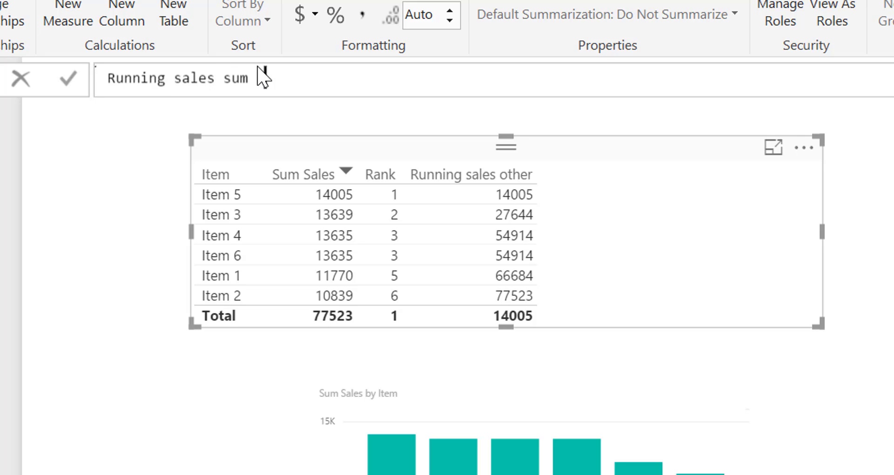
text(= SUMX(TOPN([Rank],ALL(Sales[Item])),[Sum Sales]))
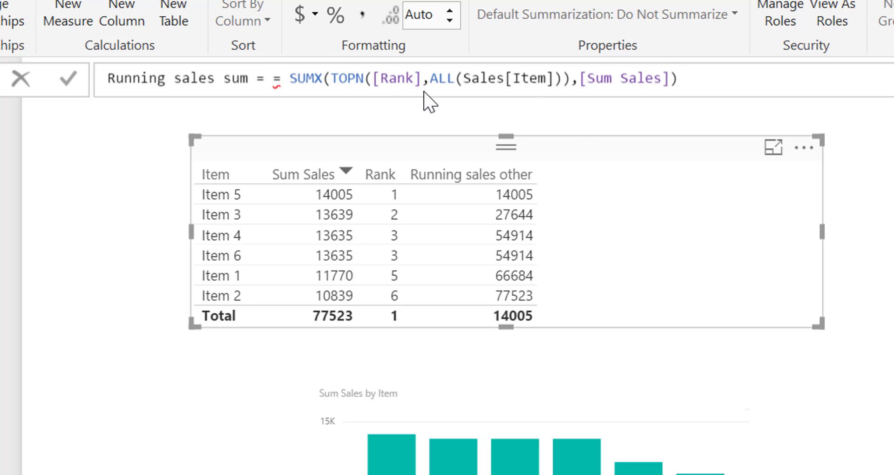
click(288, 79)
key(BackSpace)
key(Return)
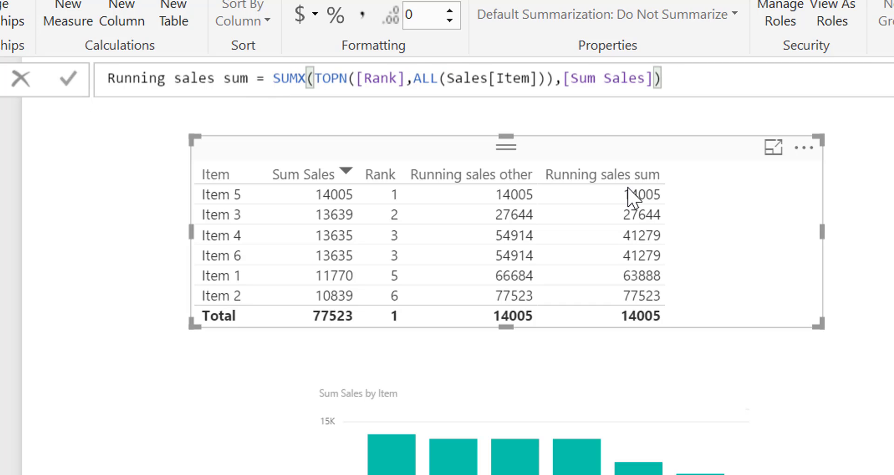
Add [Sum Sales] as the TOPN order-by argument and recommit Running sales sum.
click(540, 78)
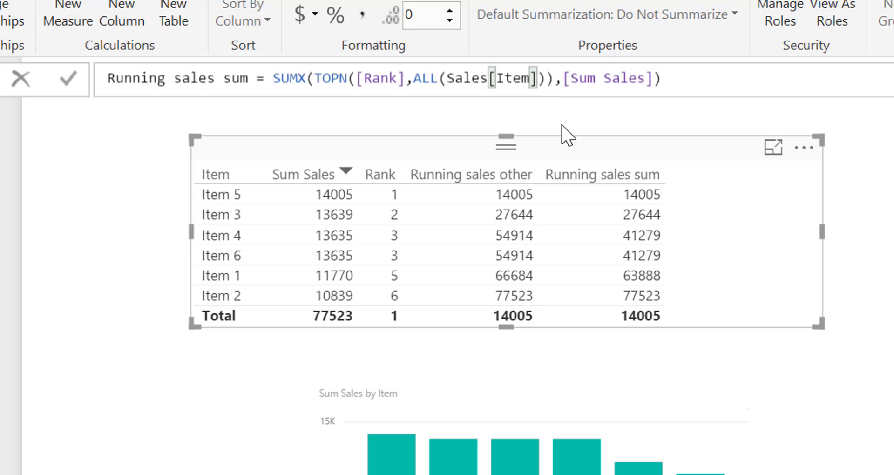
key(Right)
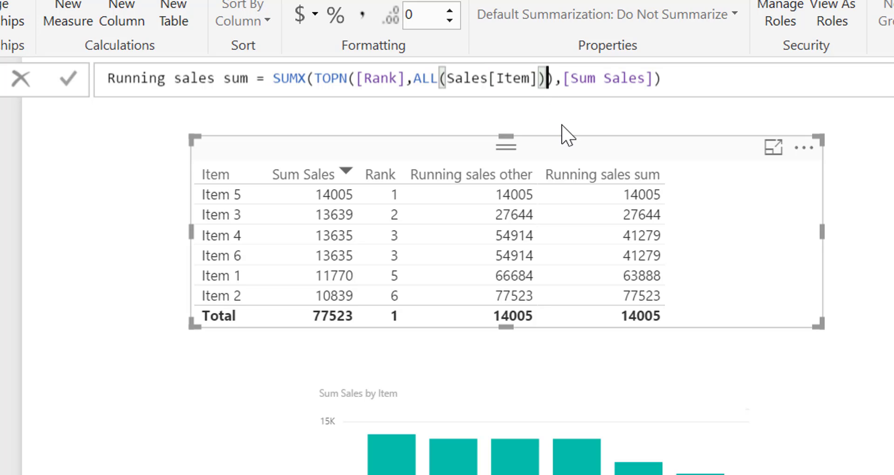
text(,)
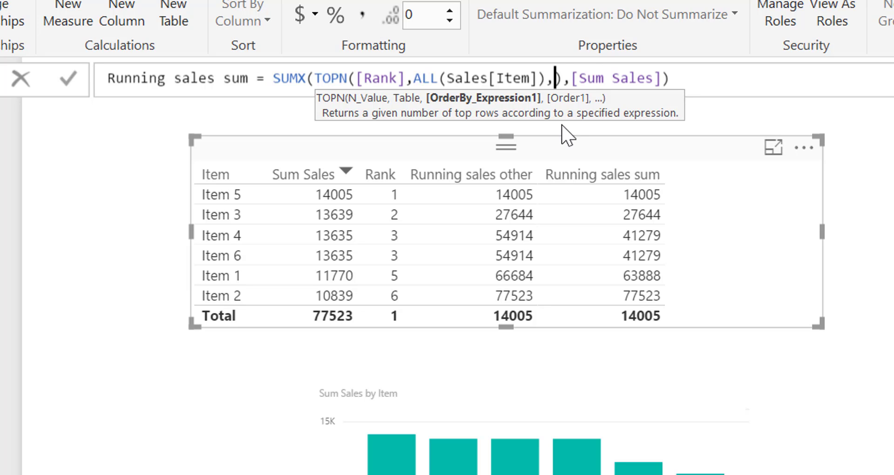
text([)
key(Down)
key(Down)
key(Down)
key(Down)
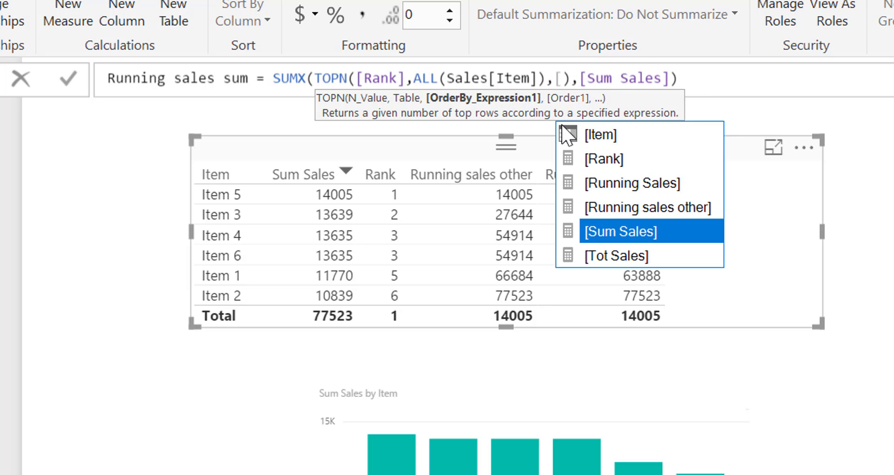
key(Tab)
key(Right)
key(Return)
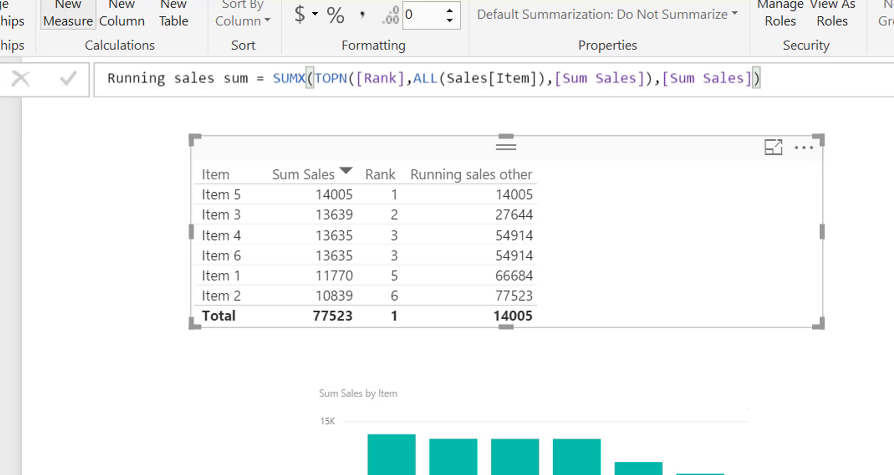
click(68, 14)
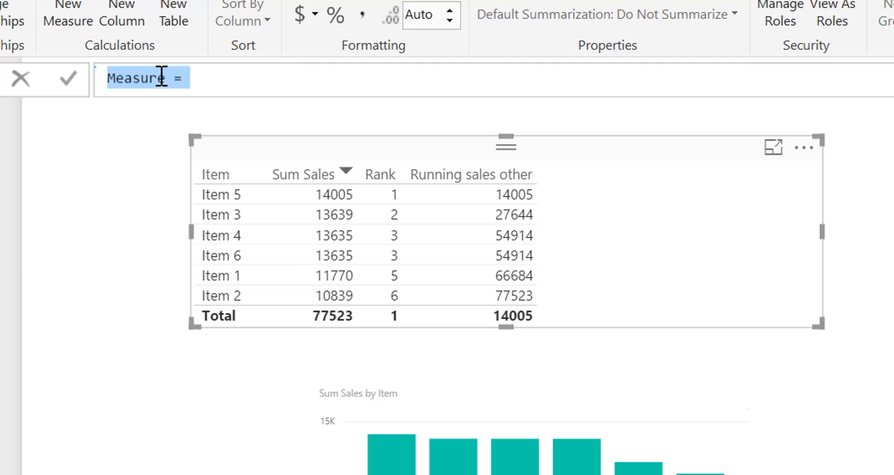
Start the Pareto % measure as DIVIDE with [Running sales other] as numerator, then CALCULATE.
text(Par)
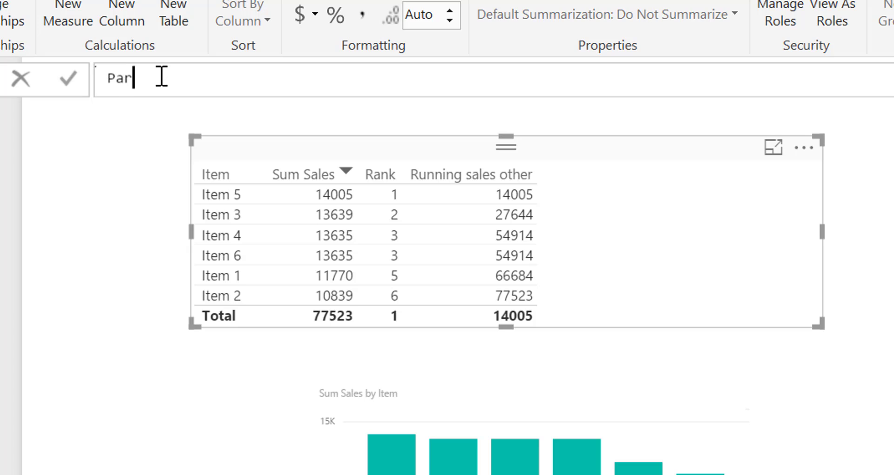
text(eto %)
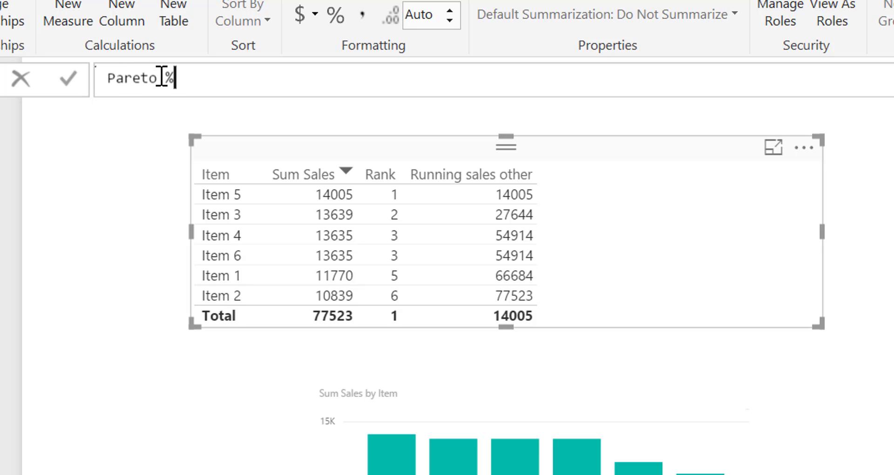
text( = di)
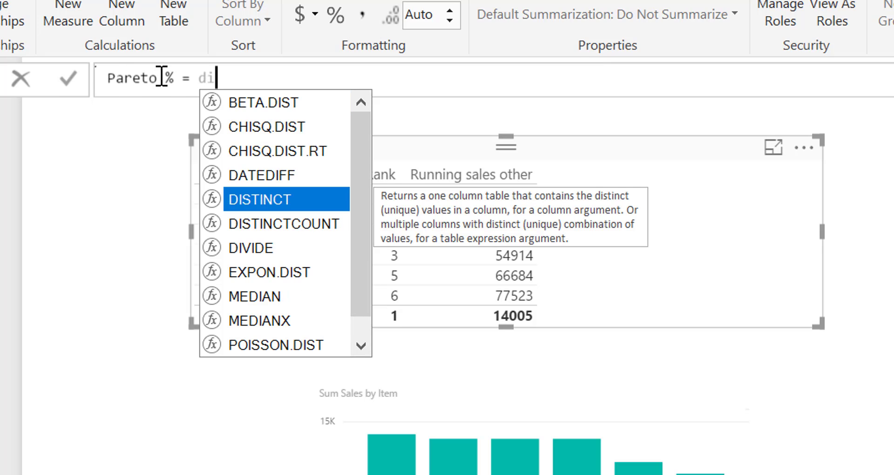
text(vi)
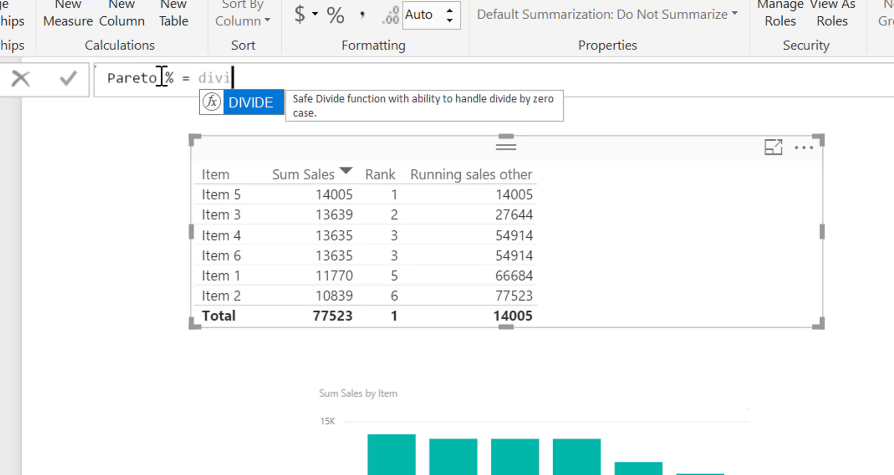
key(Tab)
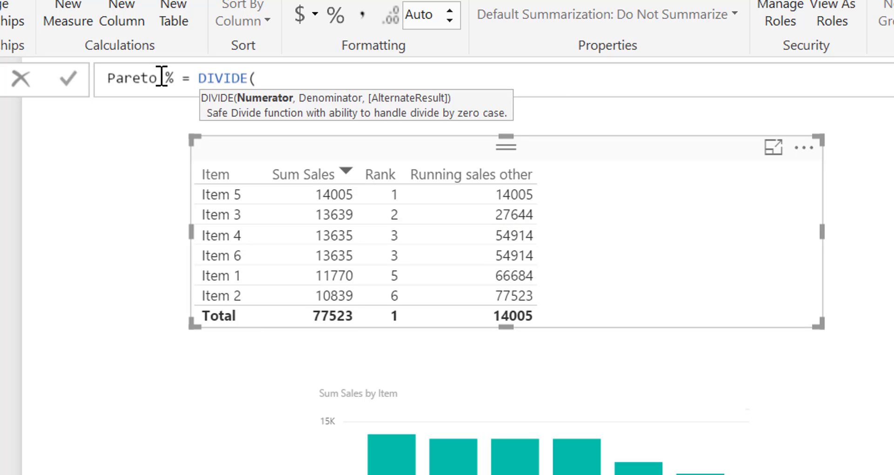
text([)
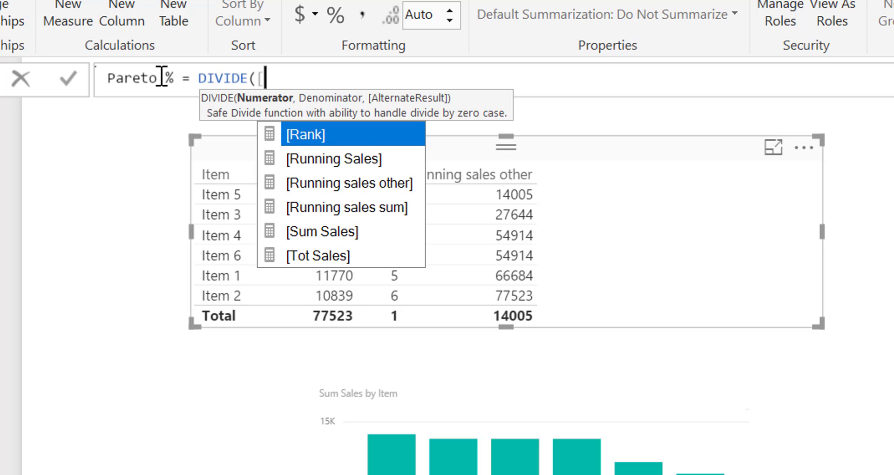
key(Down)
key(Down)
key(Tab)
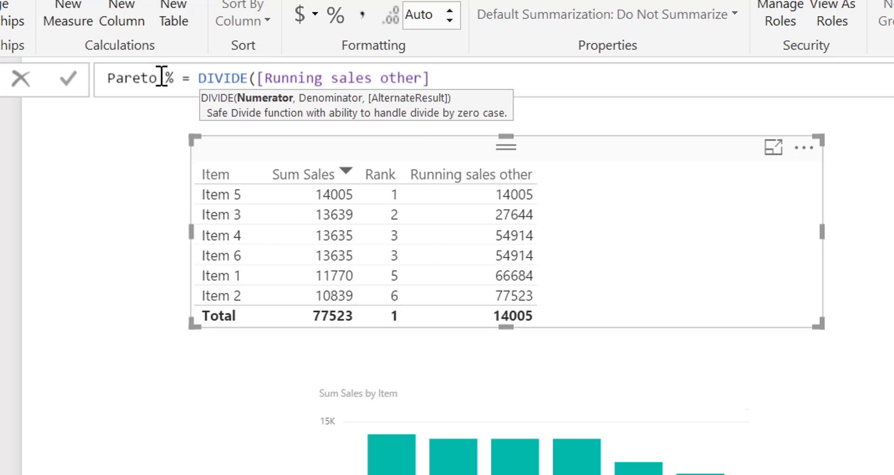
text(,)
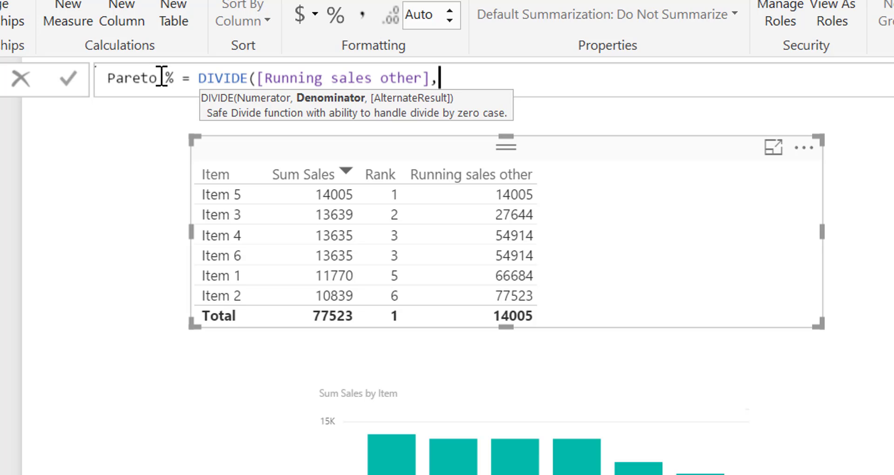
text(cak)
key(BackSpace)
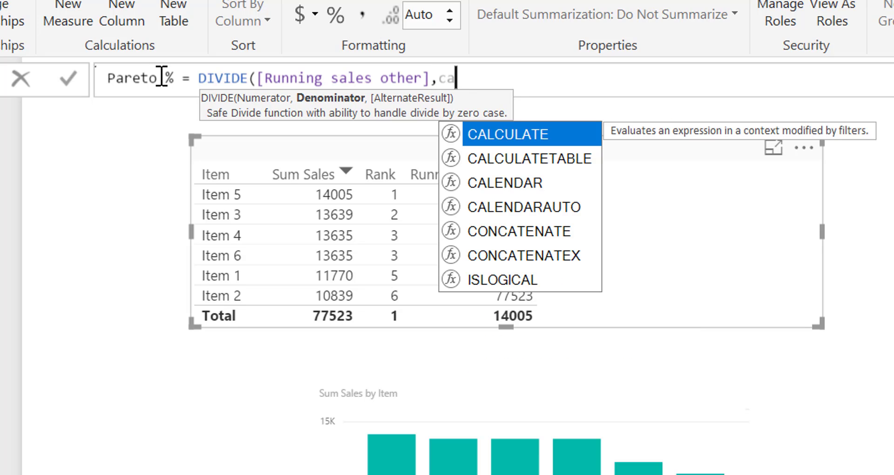
key(Tab)
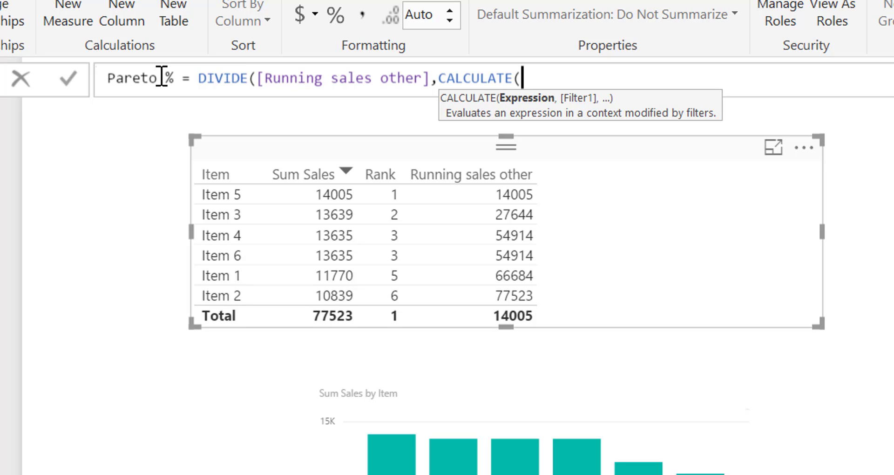
Finish the denominator as CALCULATE([Sum Sales],ALL(Sales[Item])) and commit Pareto %.
text([)
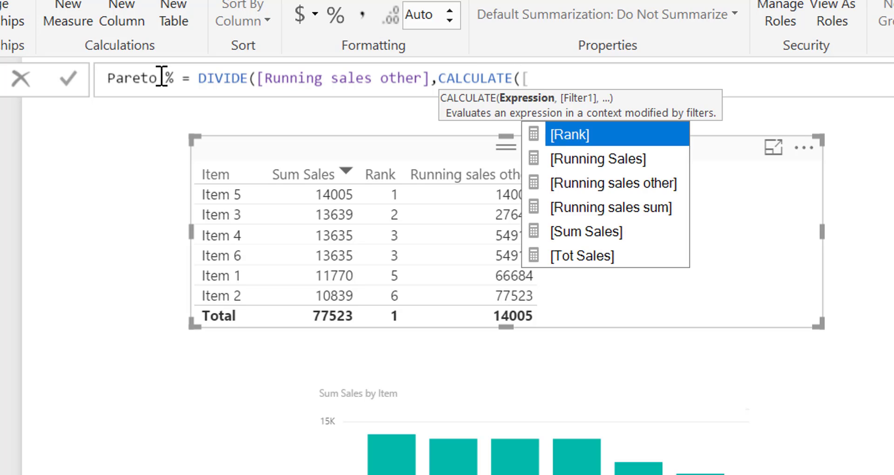
key(Down)
key(Down)
key(Down)
key(Down)
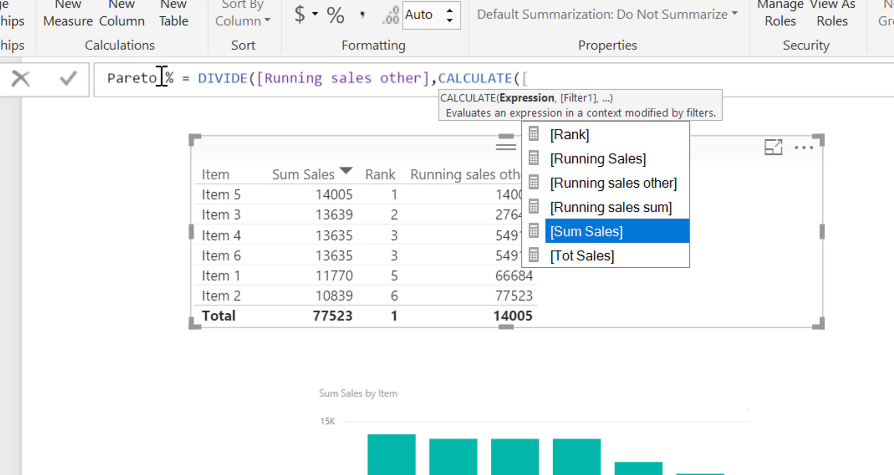
key(Tab)
text(,all)
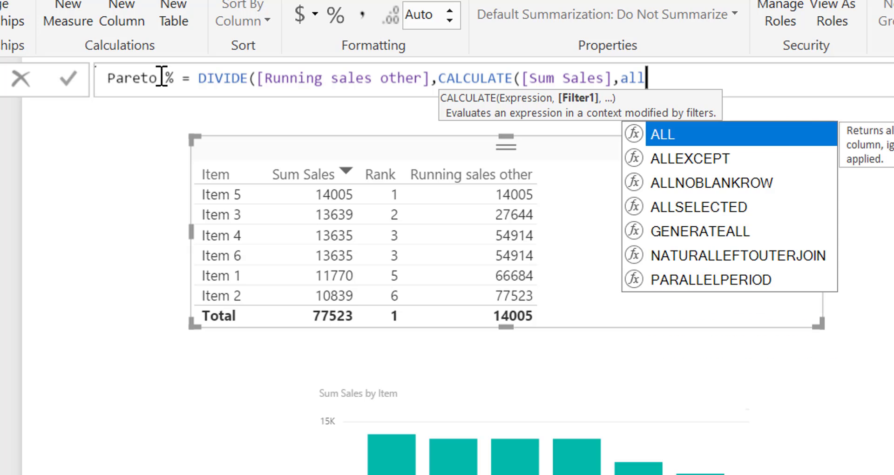
key(Tab)
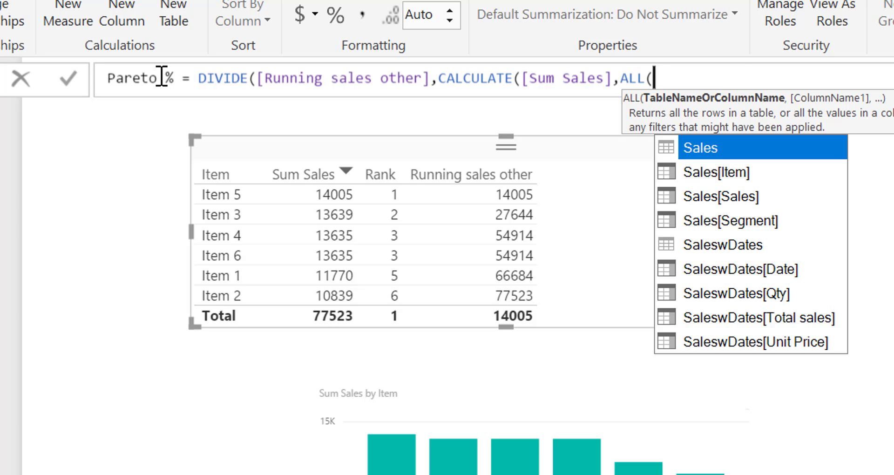
key(Down)
key(Tab)
text())
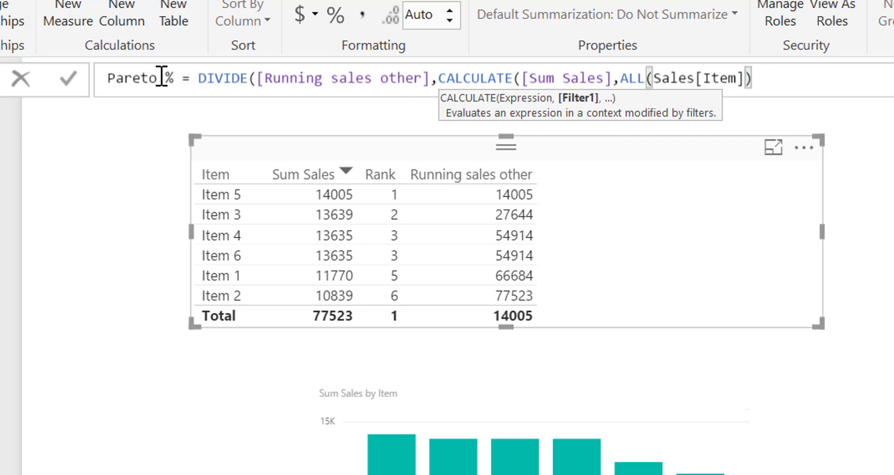
text()))
key(Return)
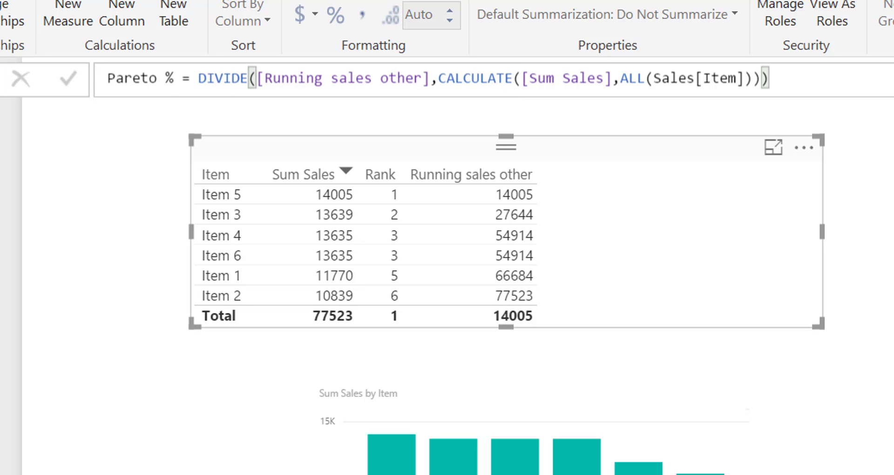
Add Pareto % to the table and format it as a whole-number percentage.
drag(891, 256, 713, 214)
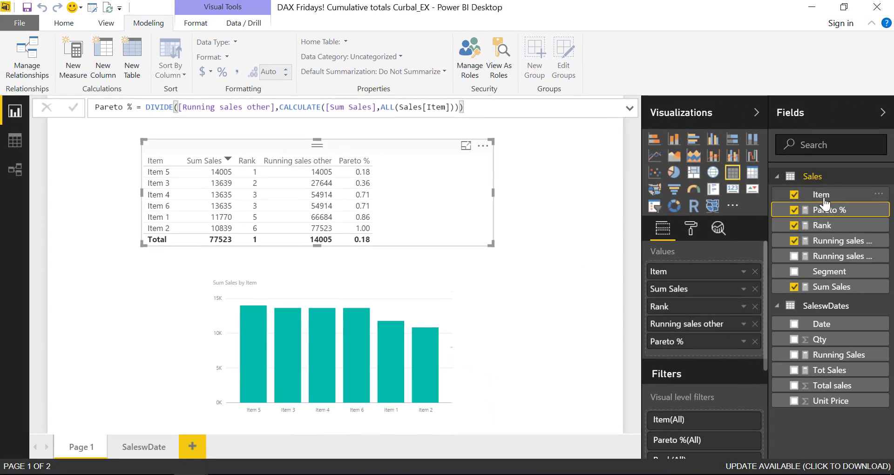
click(825, 209)
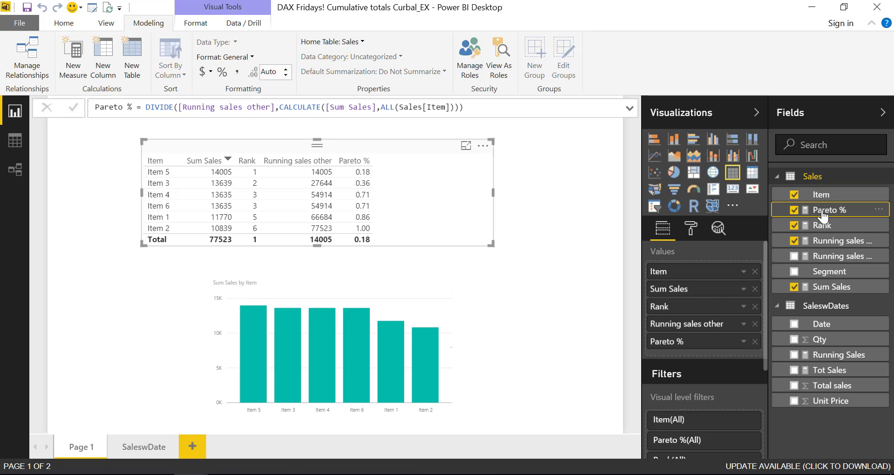
click(223, 72)
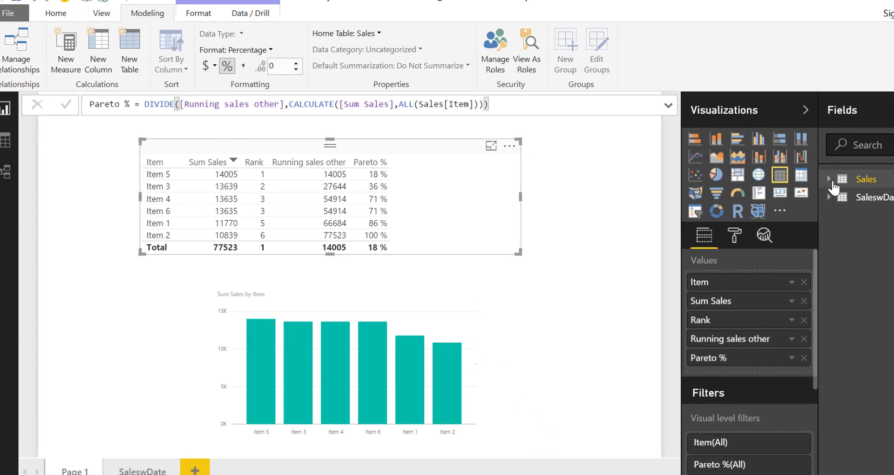
Add Pareto % to the Sum Sales by Item chart as a line over the columns.
click(791, 176)
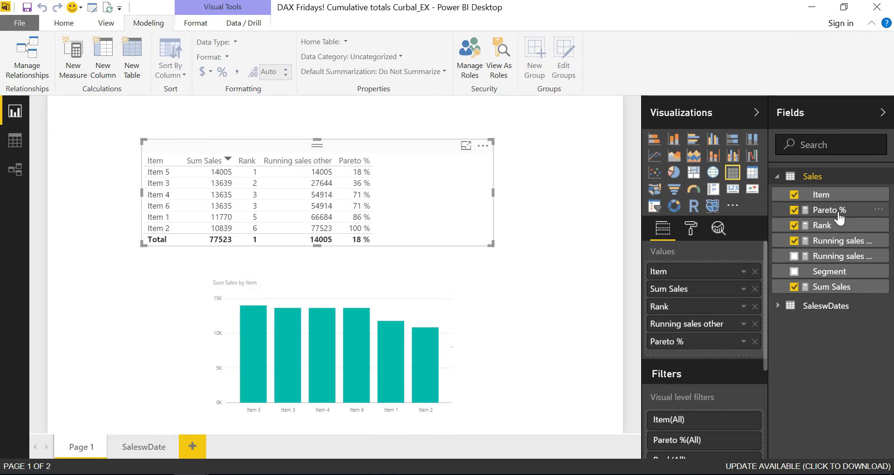
drag(839, 217, 429, 368)
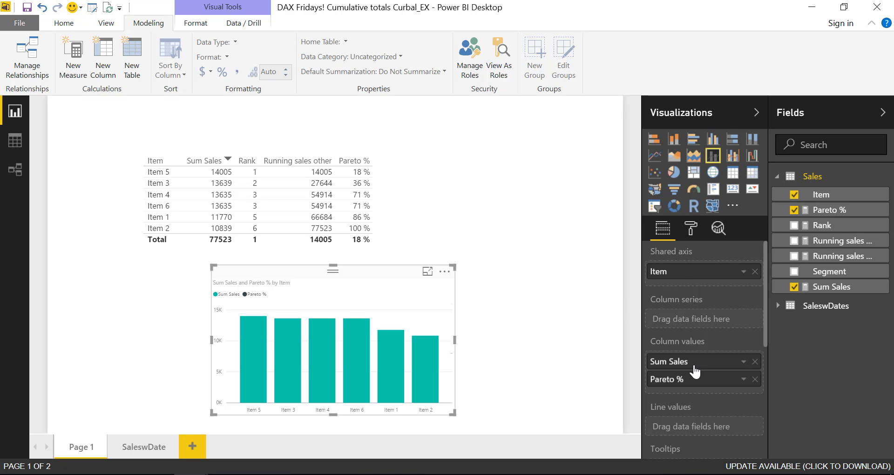
drag(702, 381, 703, 429)
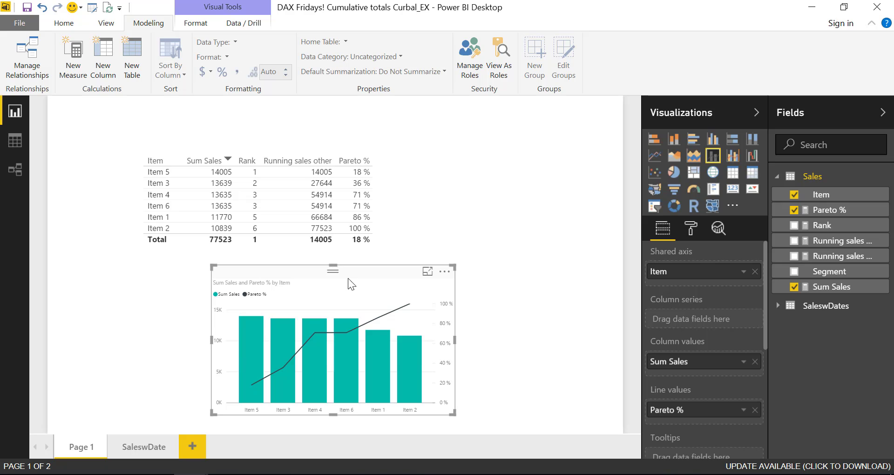
Narrow the table, move it left, and place the combo chart beside it.
drag(348, 278, 454, 275)
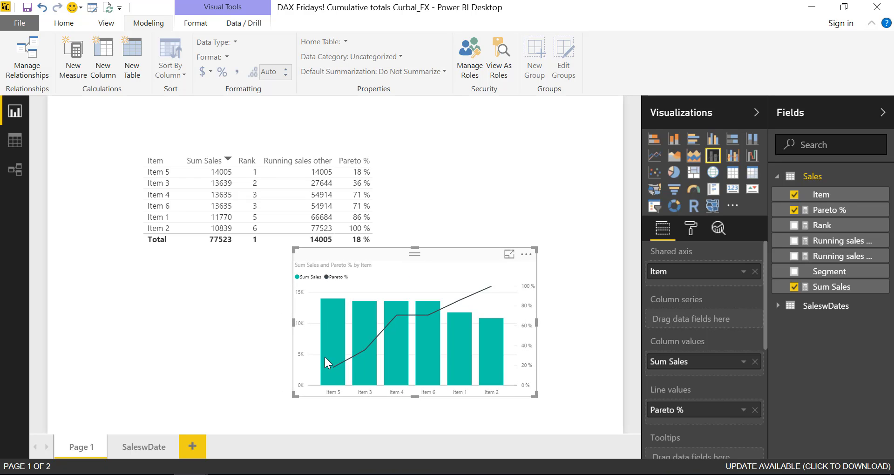
drag(397, 270, 491, 124)
drag(237, 150, 157, 150)
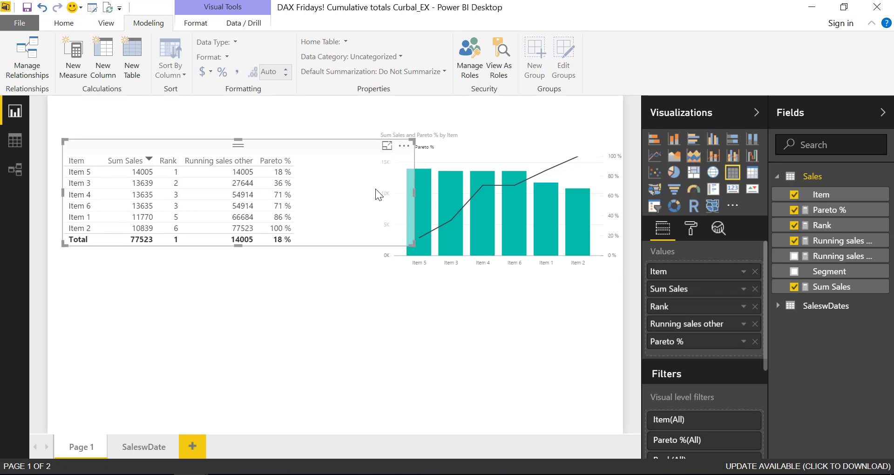
drag(375, 188, 327, 191)
drag(470, 122, 435, 121)
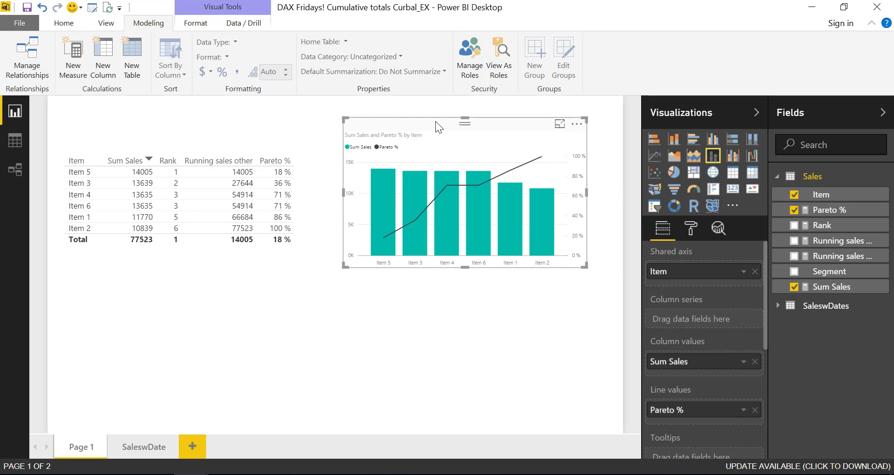